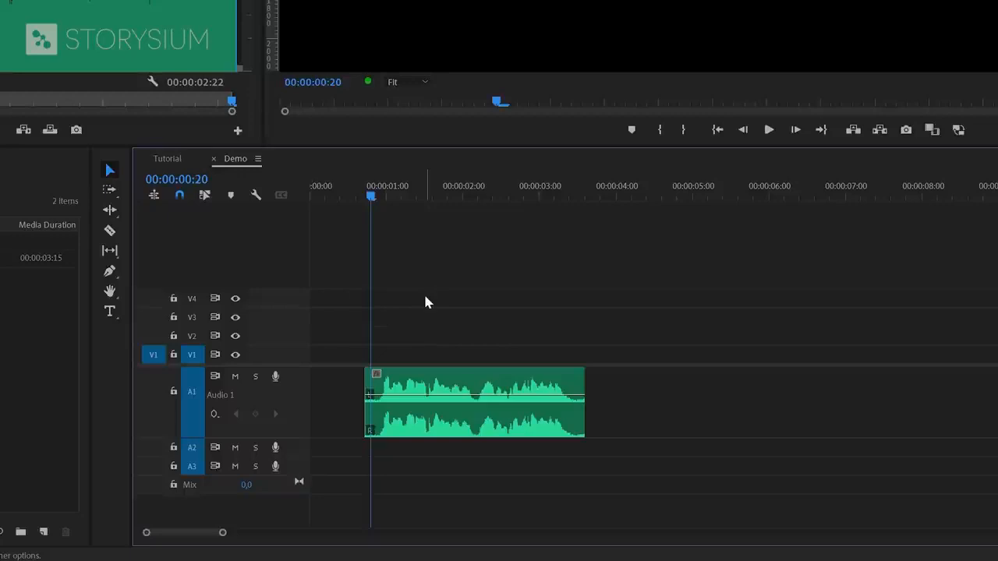
- Play the Demo sequence and stop playback at 00:00:03:11
{"action": "key", "text": "space"}
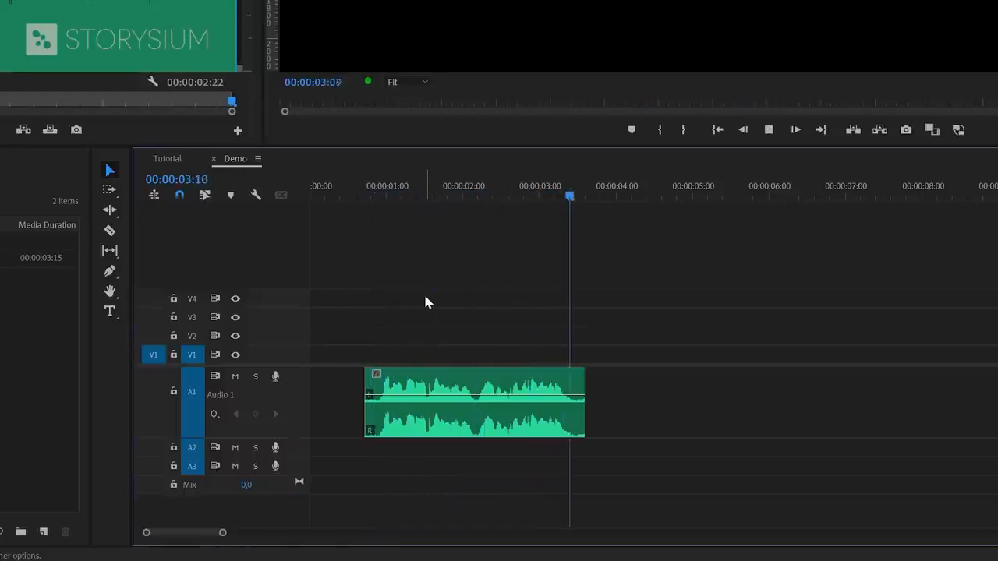
{"action": "key", "text": "space"}
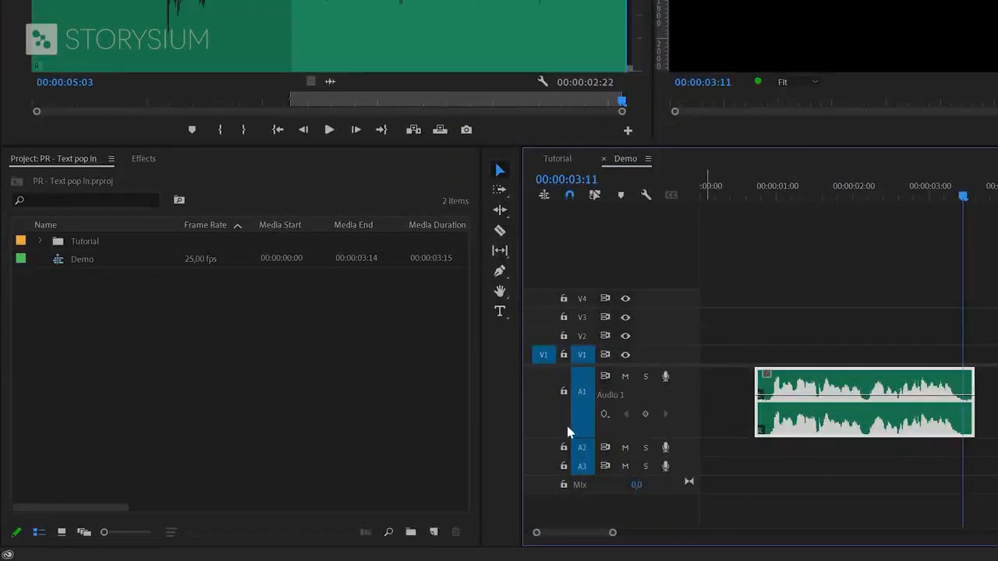
{"action": "left_click", "coordinate": [433, 533]}
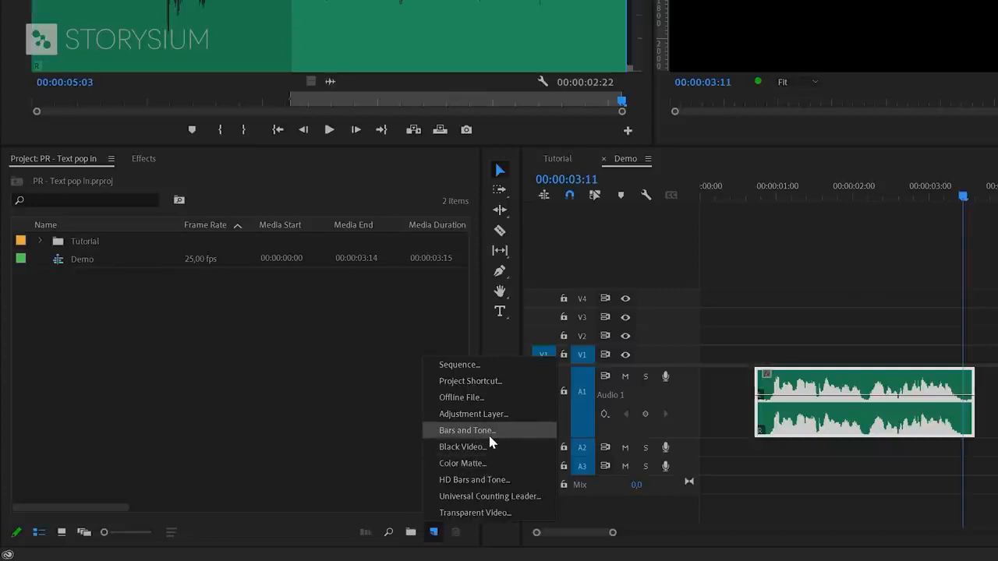
- Create a text box in the Program monitor at 00:00:03:11 reading HELLO
{"action": "left_click", "coordinate": [450, 332]}
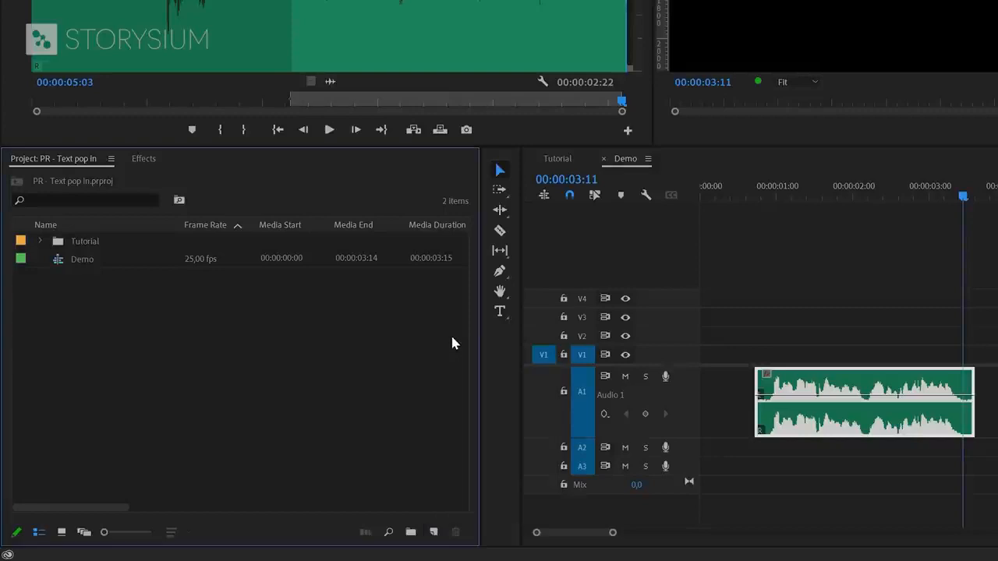
{"action": "left_click", "coordinate": [500, 313]}
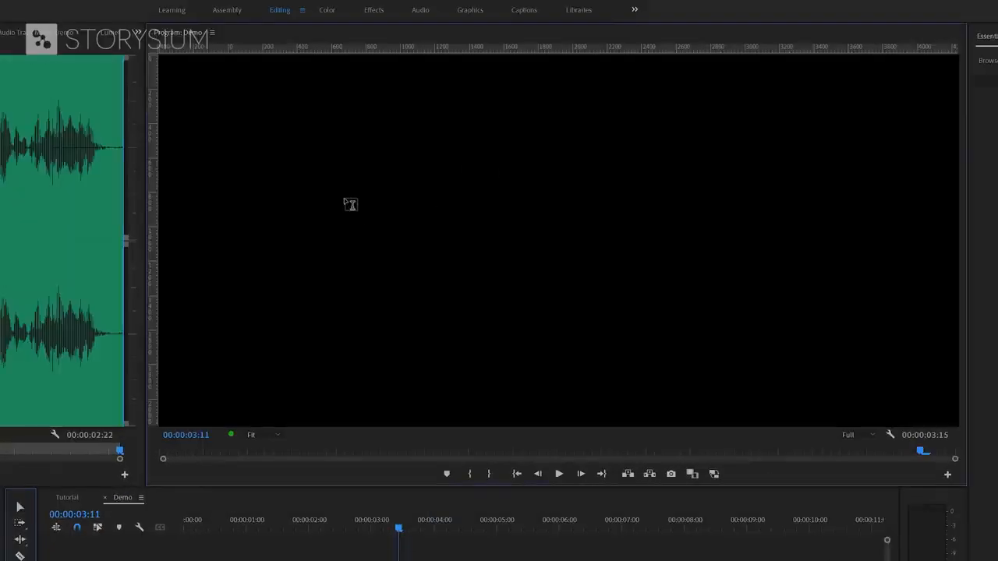
{"action": "left_click", "coordinate": [347, 197]}
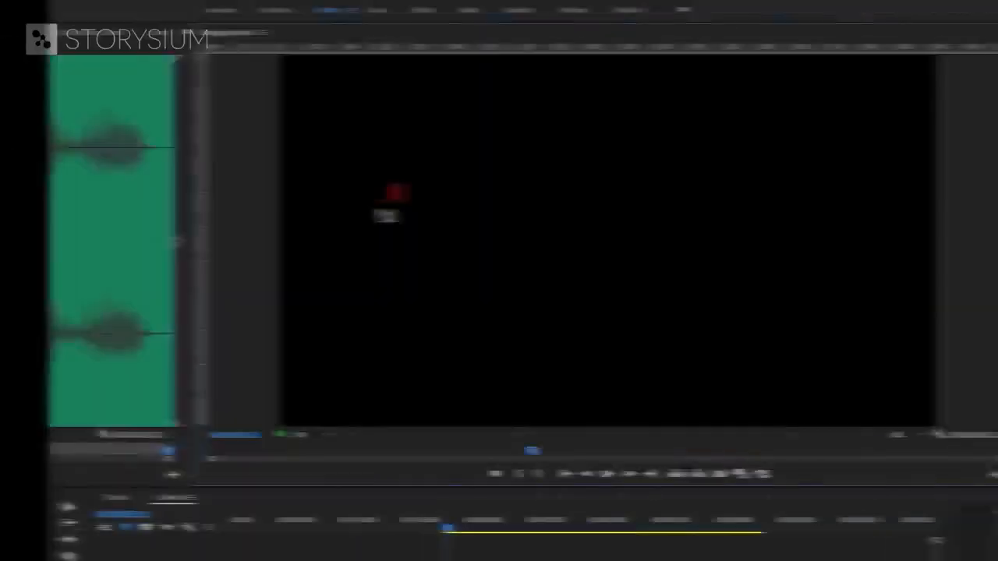
{"action": "type", "text": "HELLO"}
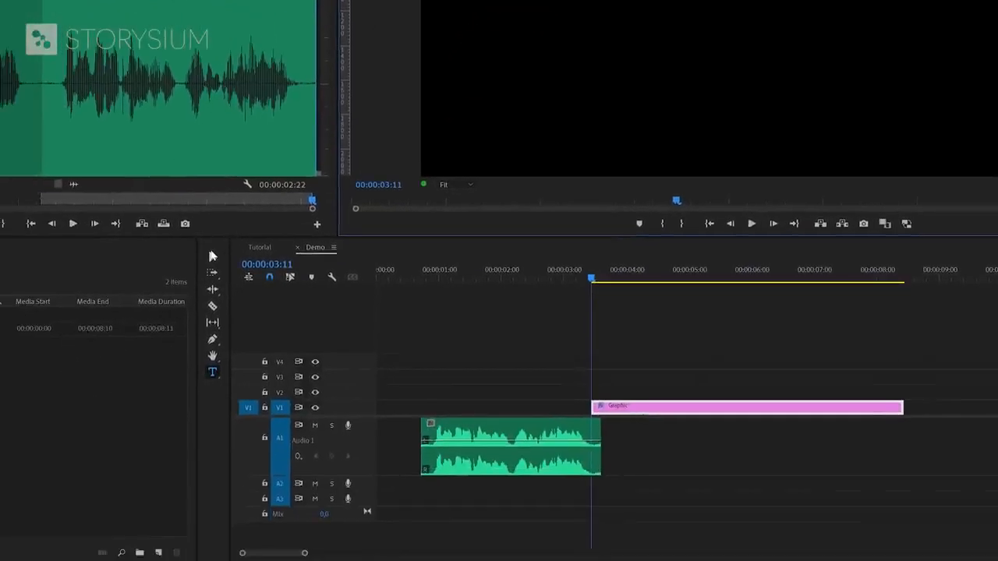
- Move the HELLO clip to start at 00:00:01:00 and Alt-drag copies onto V2–V4
{"action": "left_click", "coordinate": [212, 256]}
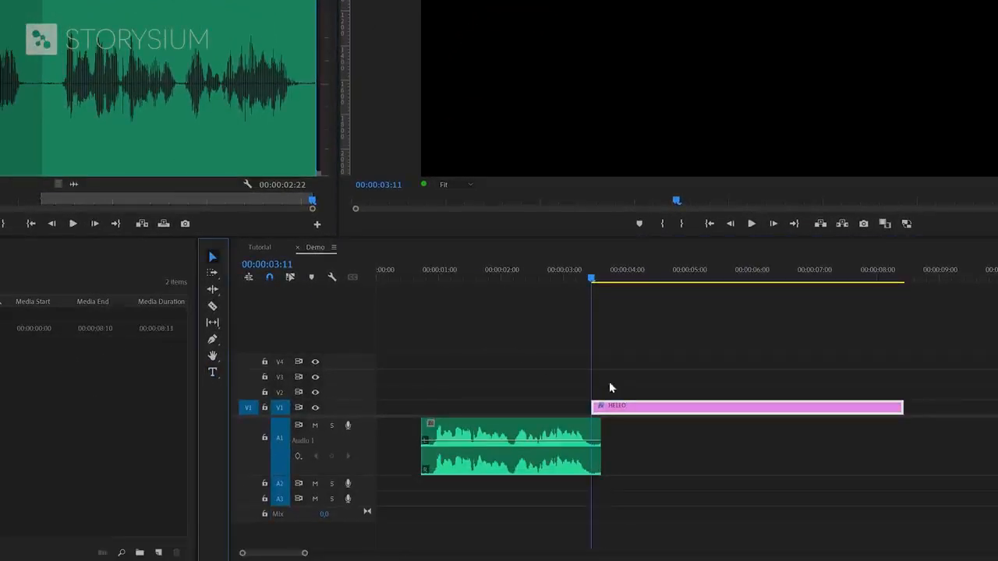
{"action": "left_click_drag", "start_coordinate": [633, 411], "coordinate": [493, 398]}
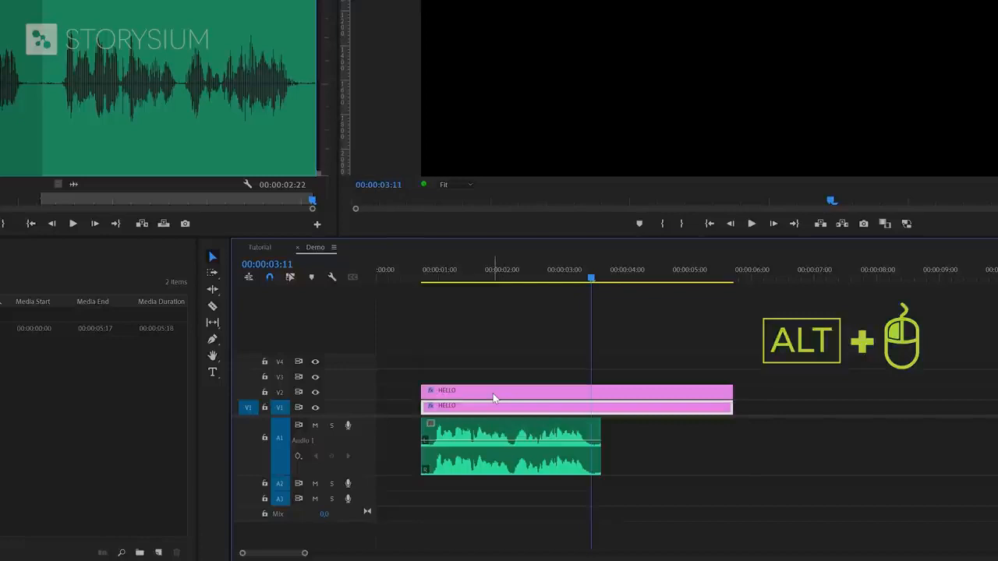
{"action": "left_click_drag", "start_coordinate": [493, 397], "coordinate": [501, 372]}
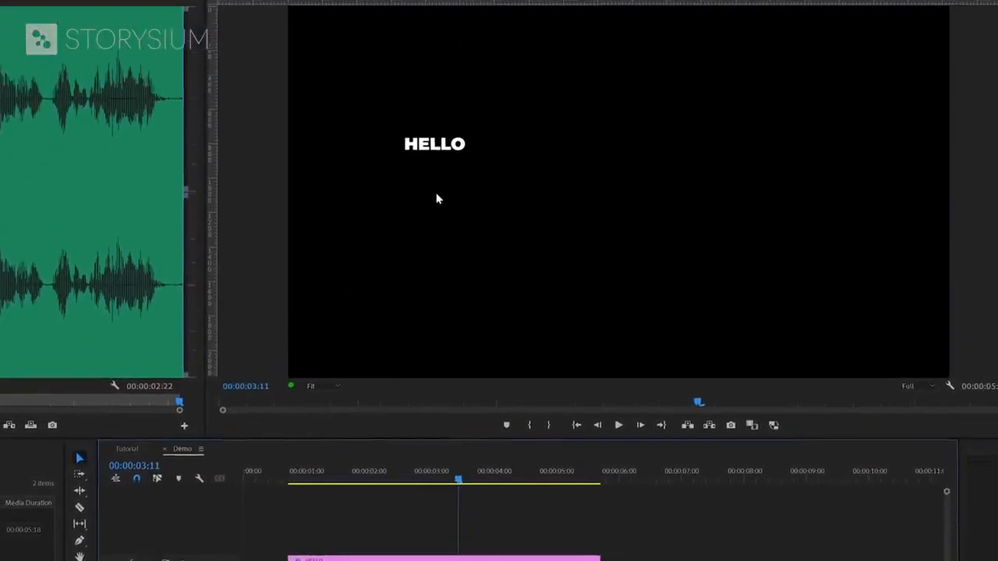
{"action": "left_click", "coordinate": [434, 145]}
- Spread the stacked HELLO copies apart and retype the top one as VIDEO CREATORS
{"action": "left_click_drag", "start_coordinate": [434, 145], "coordinate": [602, 213]}
{"action": "left_click_drag", "start_coordinate": [453, 152], "coordinate": [566, 164]}
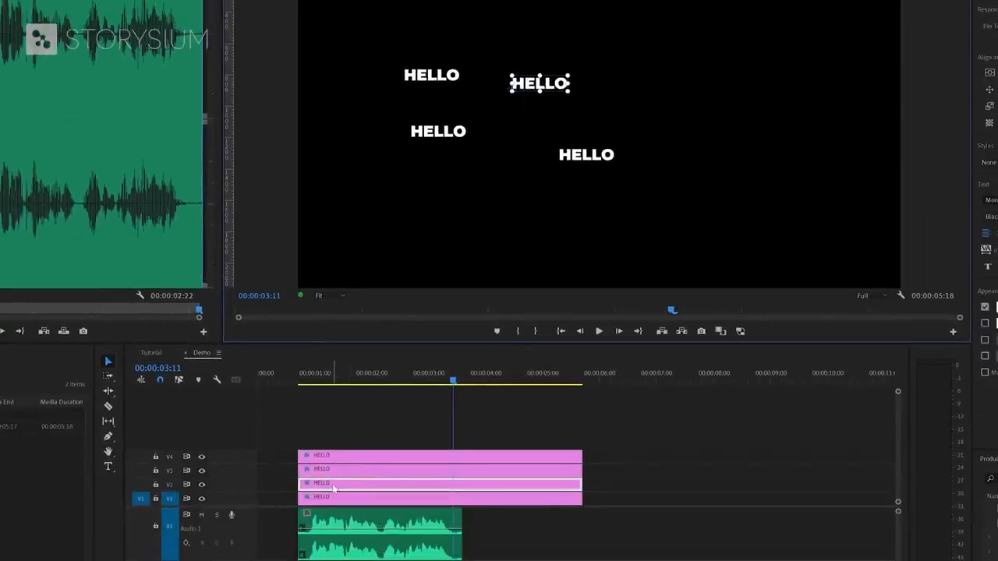
{"action": "double_click", "coordinate": [529, 87]}
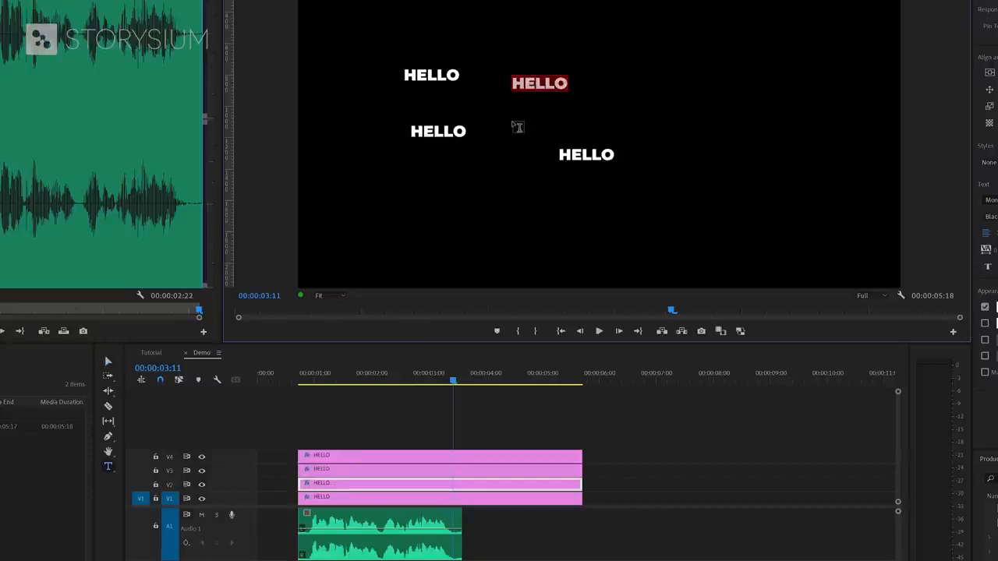
{"action": "type", "text": "VIDEO CREATORS"}
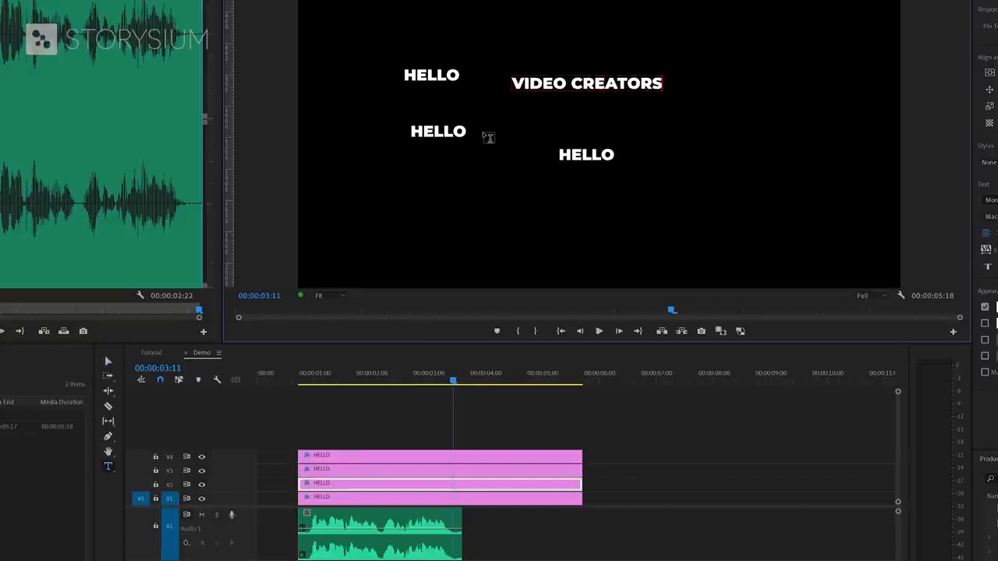
- Retype the remaining two HELLO copies as WELCOME TO and STORYSIUM
{"action": "left_click", "coordinate": [440, 134]}
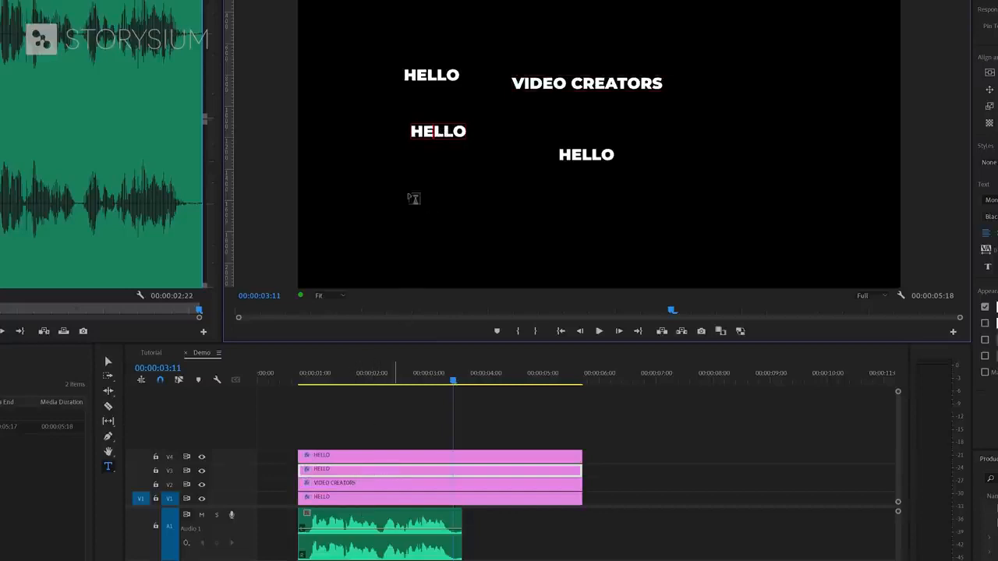
{"action": "double_click", "coordinate": [440, 131]}
{"action": "type", "text": "WELCOME TO"}
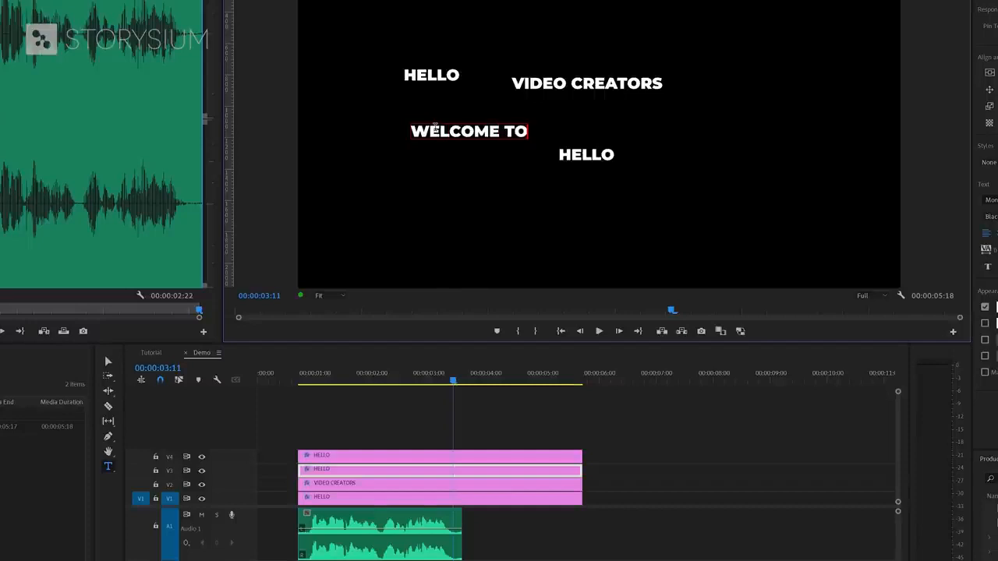
{"action": "left_click", "coordinate": [584, 154]}
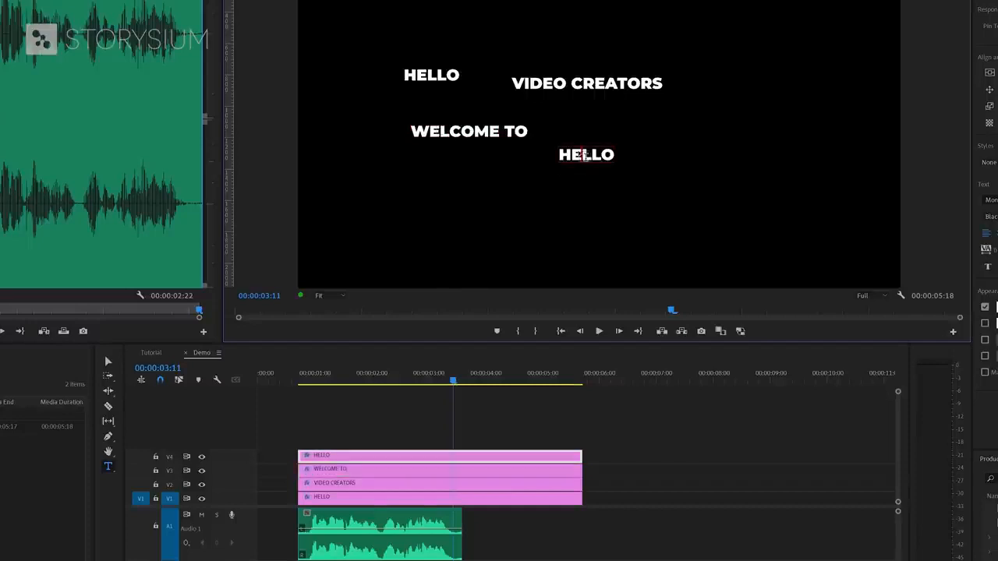
{"action": "double_click", "coordinate": [583, 154]}
{"action": "type", "text": "STORYSIUM"}
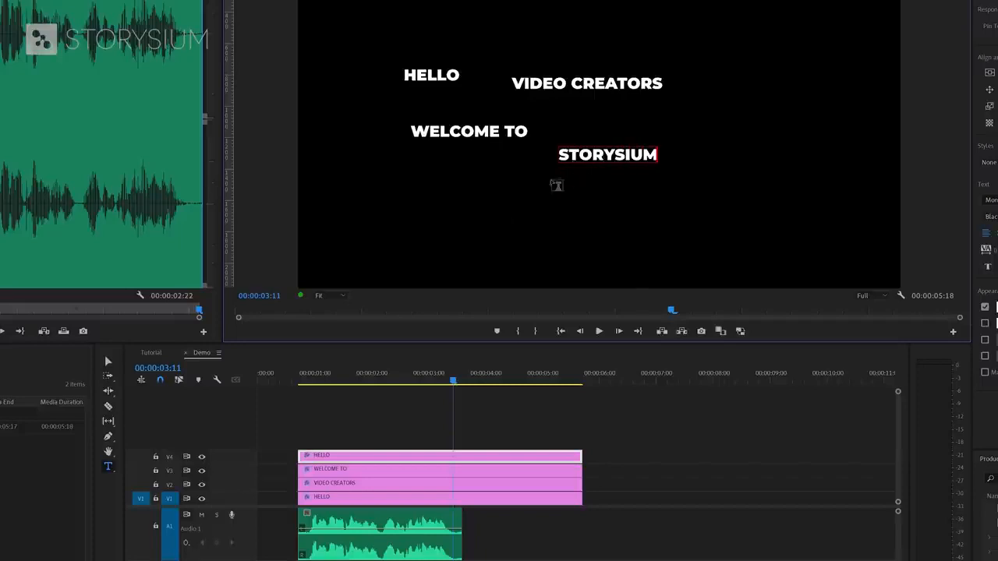
{"action": "left_click", "coordinate": [109, 362]}
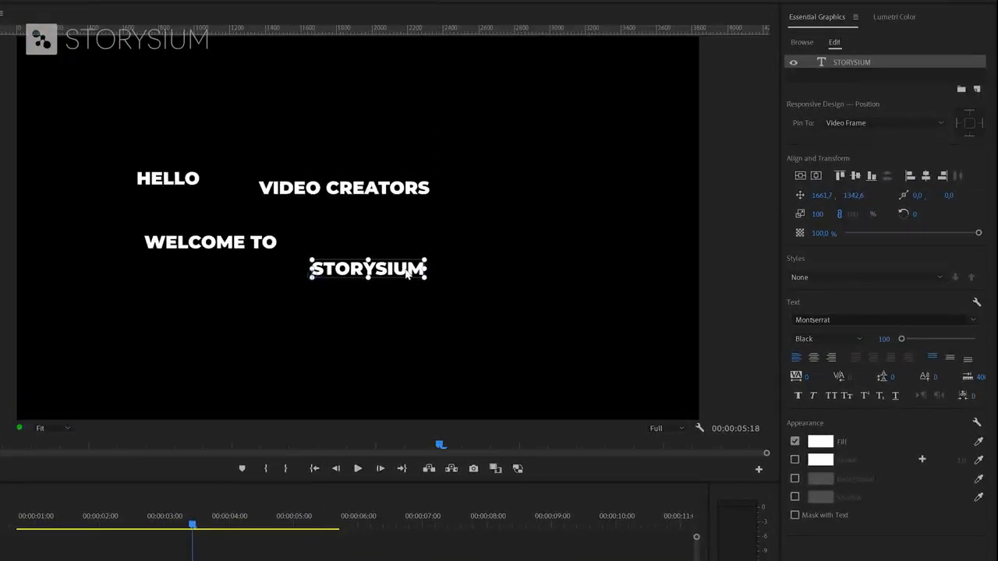
- Give the Montserrat titles styles: STORYSIUM Medium, WELCOME TO Light, HELLO Medium Italic
{"action": "left_click", "coordinate": [832, 340]}
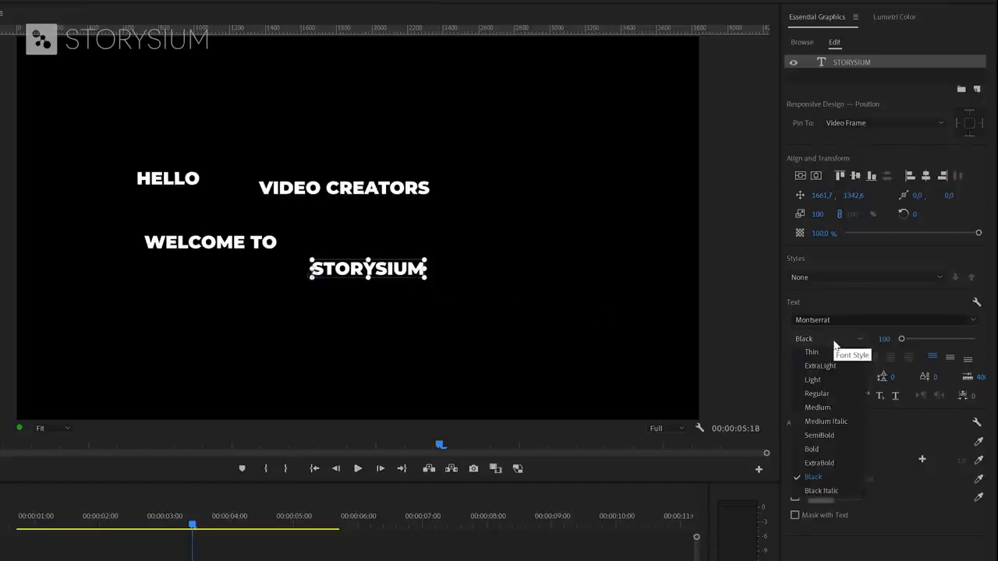
{"action": "left_click", "coordinate": [827, 407]}
{"action": "left_click", "coordinate": [243, 246]}
{"action": "left_click", "coordinate": [826, 339]}
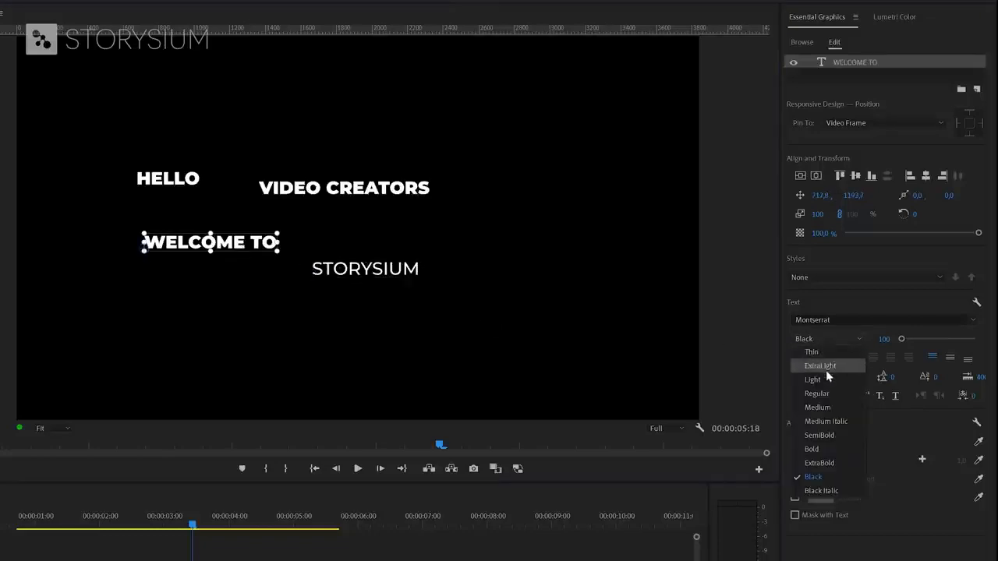
{"action": "left_click", "coordinate": [825, 380]}
{"action": "left_click", "coordinate": [176, 183]}
{"action": "left_click", "coordinate": [826, 340]}
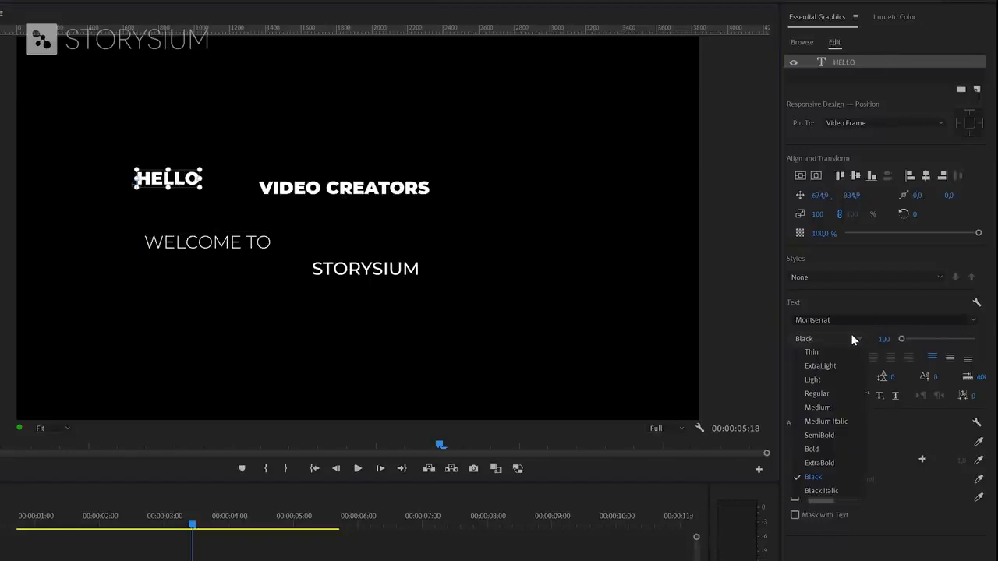
{"action": "left_click", "coordinate": [846, 421]}
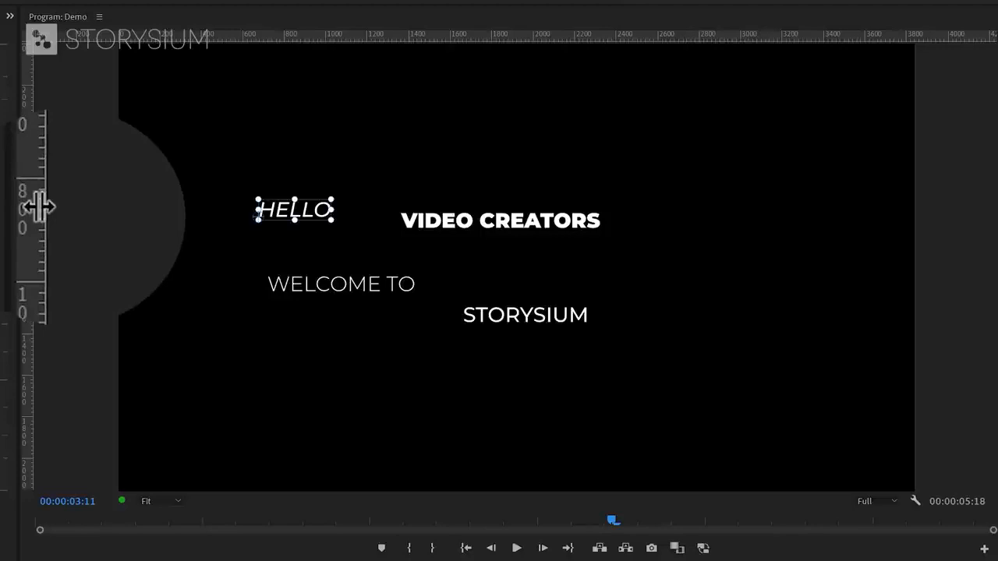
- Drag vertical guides from the ruler to about 583 px and 3282 px
{"action": "left_click_drag", "start_coordinate": [31, 218], "coordinate": [238, 219]}
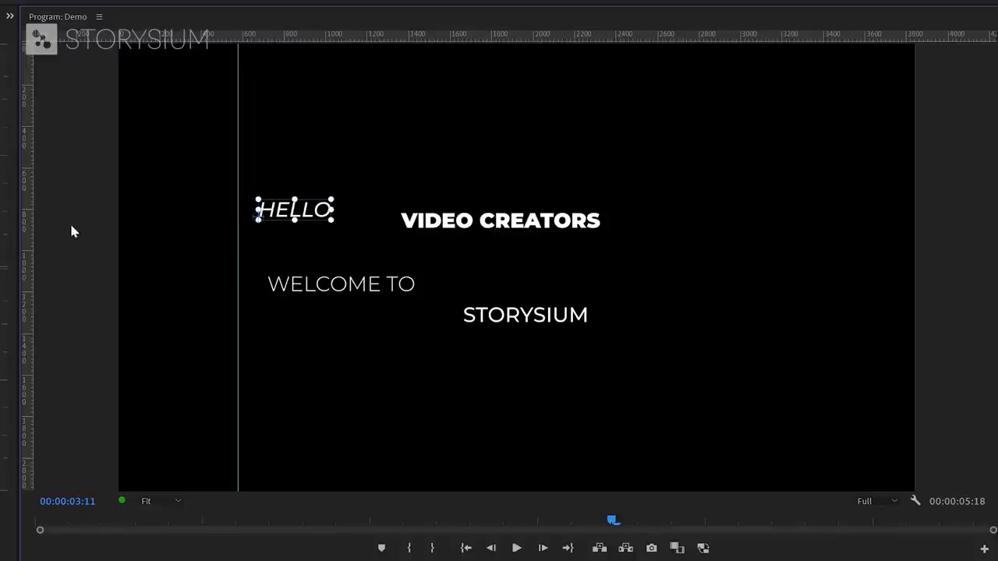
{"action": "left_click_drag", "start_coordinate": [31, 231], "coordinate": [799, 237]}
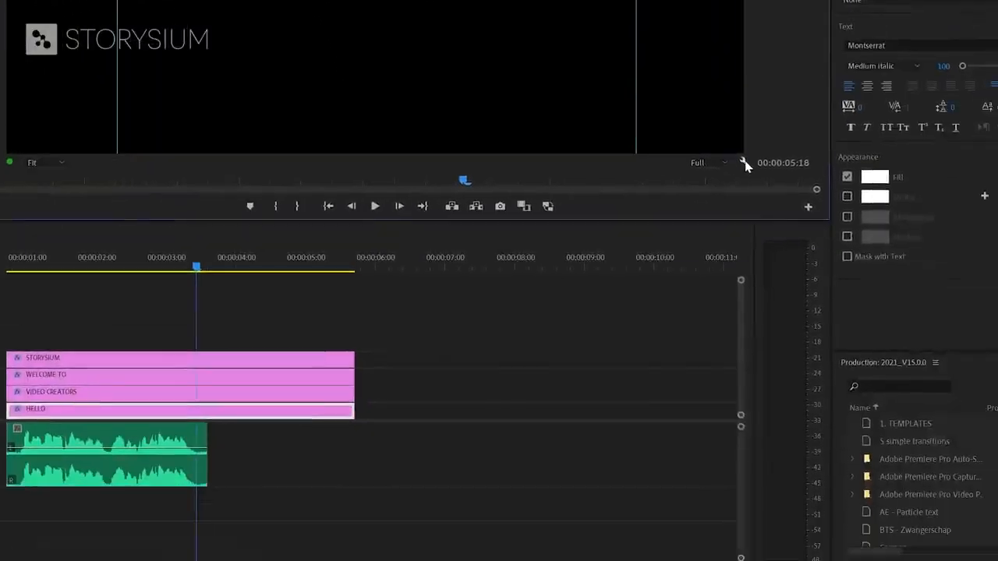
{"action": "left_click", "coordinate": [915, 501]}
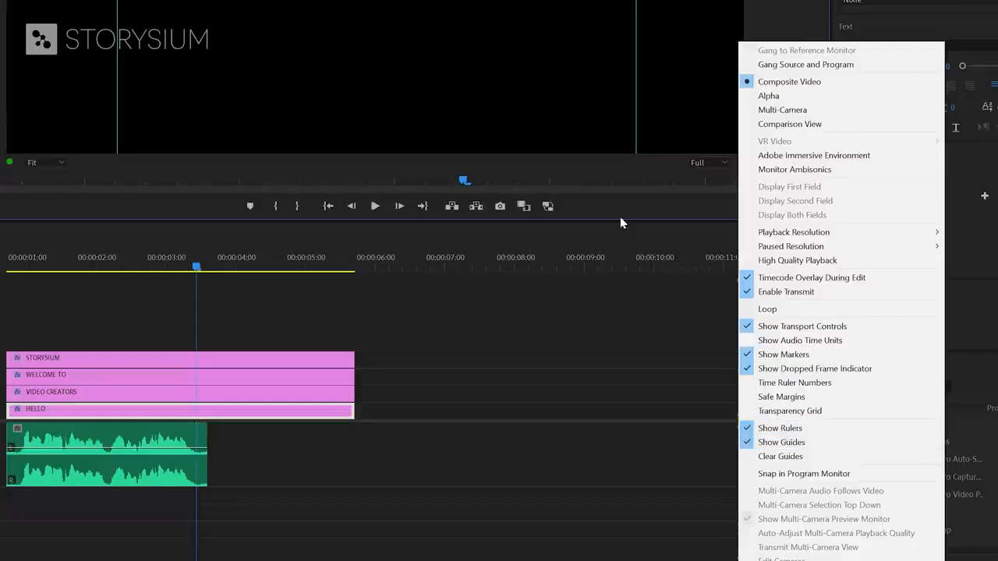
- Scale and position HELLO and VIDEO CREATORS to span between the two guides
{"action": "left_click", "coordinate": [574, 95]}
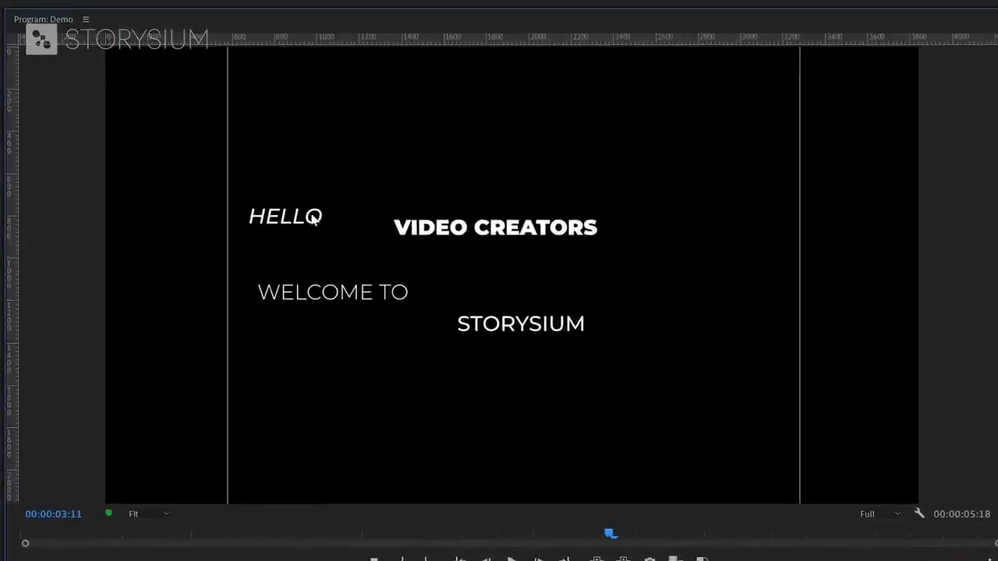
{"action": "left_click", "coordinate": [312, 219]}
{"action": "left_click_drag", "start_coordinate": [324, 216], "coordinate": [804, 231]}
{"action": "left_click_drag", "start_coordinate": [472, 182], "coordinate": [447, 160]}
{"action": "left_click_drag", "start_coordinate": [778, 146], "coordinate": [806, 147]}
{"action": "left_click", "coordinate": [469, 232]}
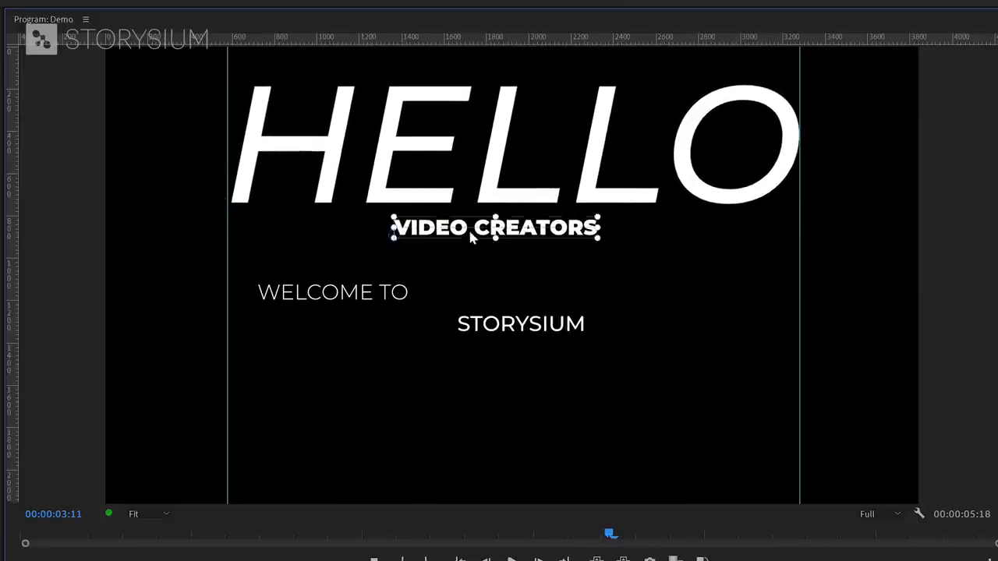
{"action": "left_click_drag", "start_coordinate": [470, 233], "coordinate": [308, 238]}
{"action": "left_click_drag", "start_coordinate": [439, 233], "coordinate": [803, 246]}
- Scale and place WELCOME TO and STORYSIUM between the guides beneath them
{"action": "left_click", "coordinate": [395, 295]}
{"action": "left_click_drag", "start_coordinate": [409, 294], "coordinate": [802, 302]}
{"action": "left_click_drag", "start_coordinate": [256, 273], "coordinate": [236, 274]}
{"action": "left_click_drag", "start_coordinate": [532, 286], "coordinate": [508, 330]}
{"action": "left_click_drag", "start_coordinate": [585, 320], "coordinate": [581, 382]}
{"action": "left_click_drag", "start_coordinate": [556, 336], "coordinate": [543, 457]}
{"action": "left_click_drag", "start_coordinate": [560, 387], "coordinate": [560, 319]}
{"action": "left_click", "coordinate": [521, 444]}
{"action": "left_click_drag", "start_coordinate": [519, 443], "coordinate": [806, 390]}
{"action": "left_click_drag", "start_coordinate": [663, 405], "coordinate": [678, 441]}
- Fine-tune WELCOME TO, VIDEO CREATORS and HELLO into a tight justified stack
{"action": "left_click", "coordinate": [676, 312]}
{"action": "left_click_drag", "start_coordinate": [676, 317], "coordinate": [668, 329]}
{"action": "left_click_drag", "start_coordinate": [791, 326], "coordinate": [804, 326]}
{"action": "left_click_drag", "start_coordinate": [611, 250], "coordinate": [610, 268]}
{"action": "left_click_drag", "start_coordinate": [731, 200], "coordinate": [731, 211]}
- Drag both guides off the Program monitor
{"action": "left_click", "coordinate": [865, 267]}
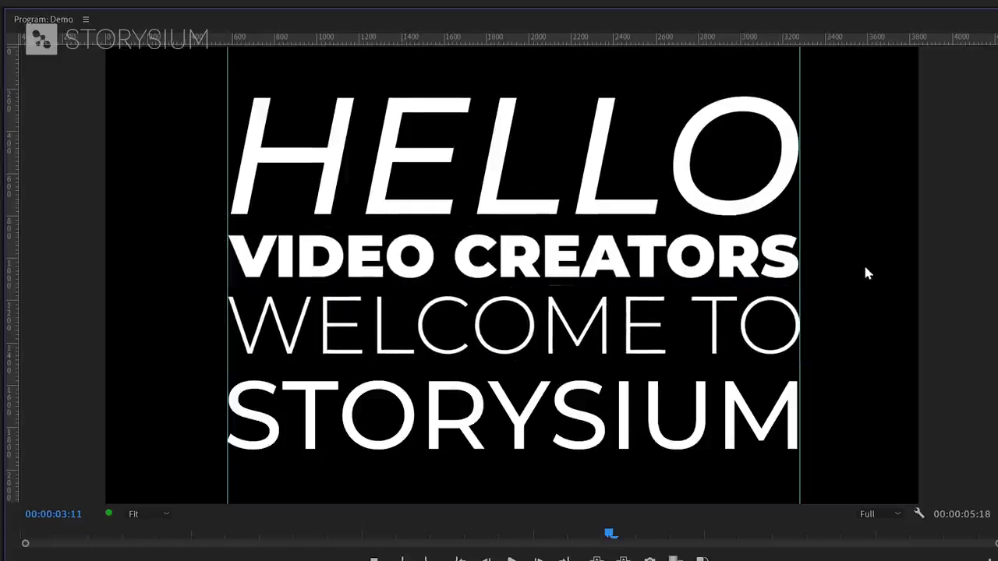
{"action": "left_click_drag", "start_coordinate": [800, 225], "coordinate": [992, 224]}
{"action": "left_click_drag", "start_coordinate": [225, 226], "coordinate": [74, 225]}
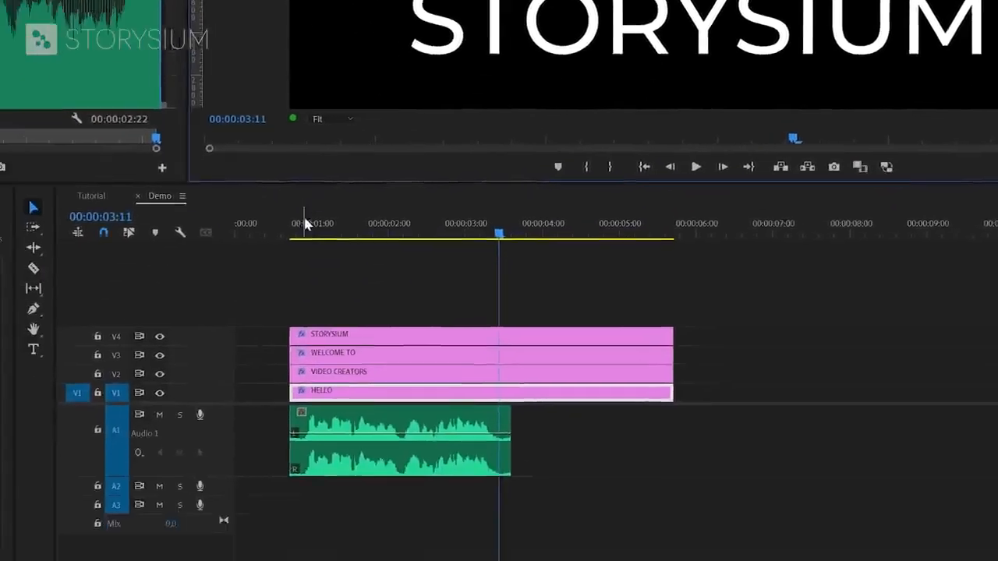
{"action": "left_click", "coordinate": [304, 231]}
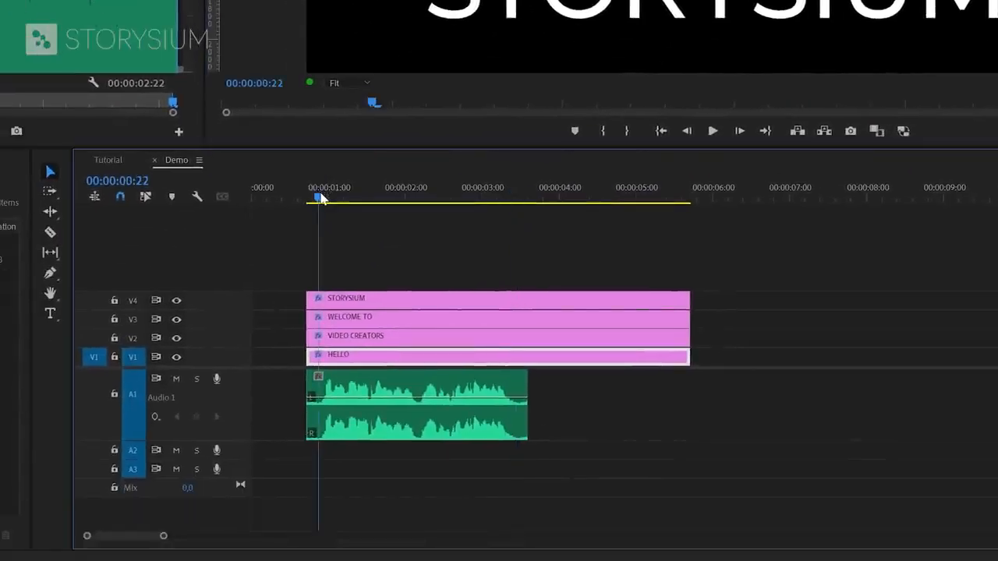
- Start HELLO at 00:00:01:00 and VIDEO CREATORS a few frames later
{"action": "left_click_drag", "start_coordinate": [320, 199], "coordinate": [331, 202]}
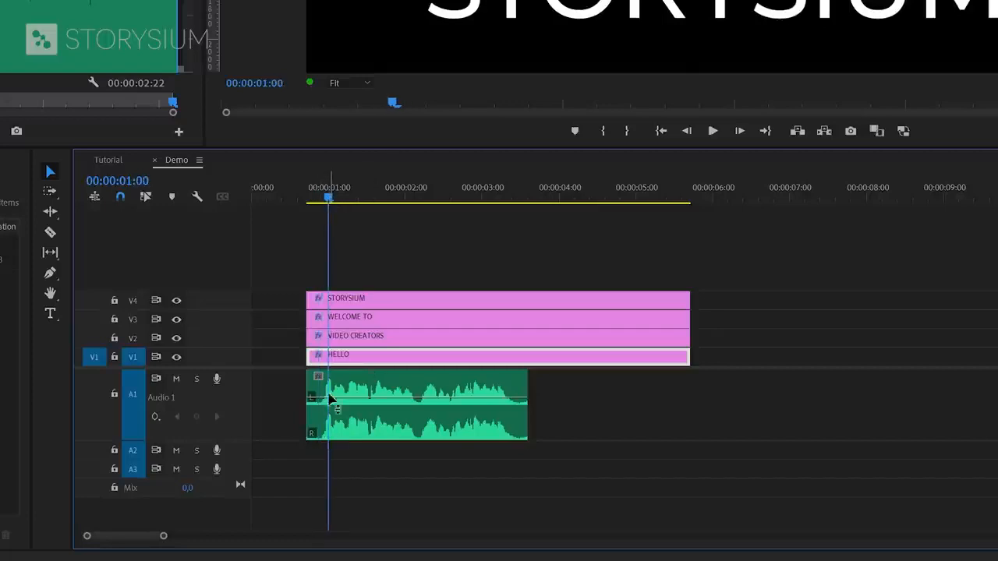
{"action": "scroll", "coordinate": [315, 410], "scroll_direction": "up", "scroll_amount": 5}
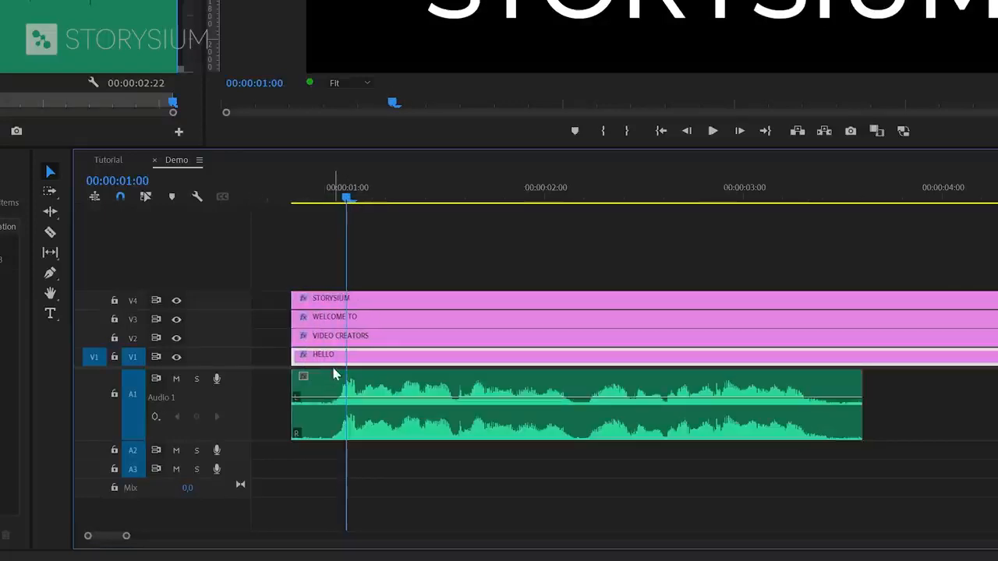
{"action": "left_click_drag", "start_coordinate": [336, 368], "coordinate": [383, 372]}
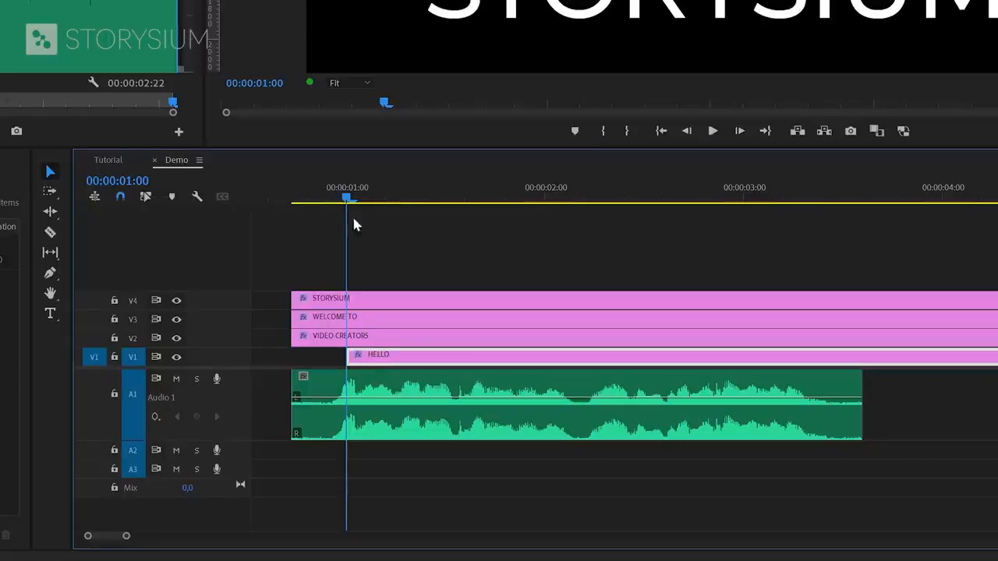
{"action": "left_click_drag", "start_coordinate": [348, 197], "coordinate": [402, 211]}
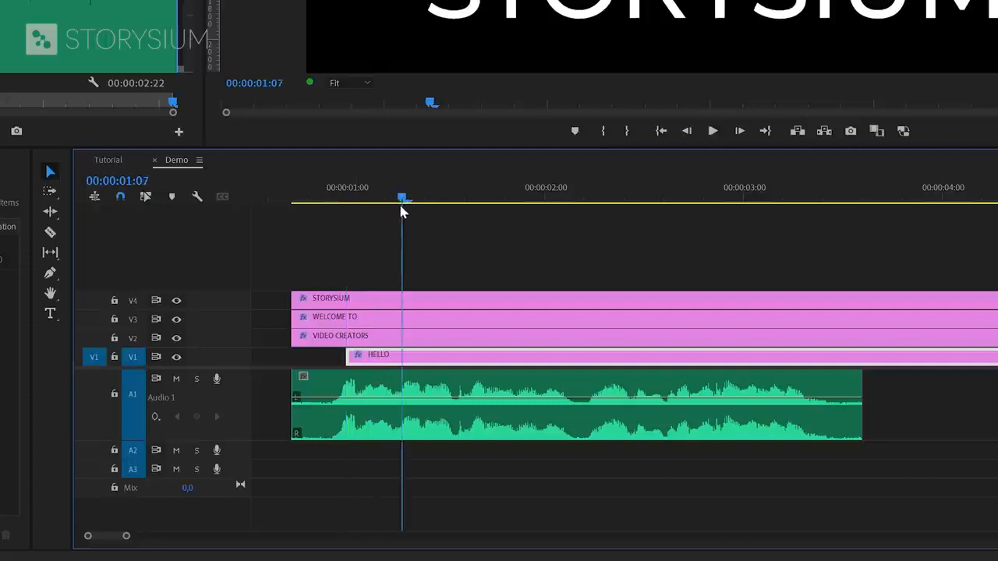
{"action": "left_click_drag", "start_coordinate": [334, 339], "coordinate": [430, 348]}
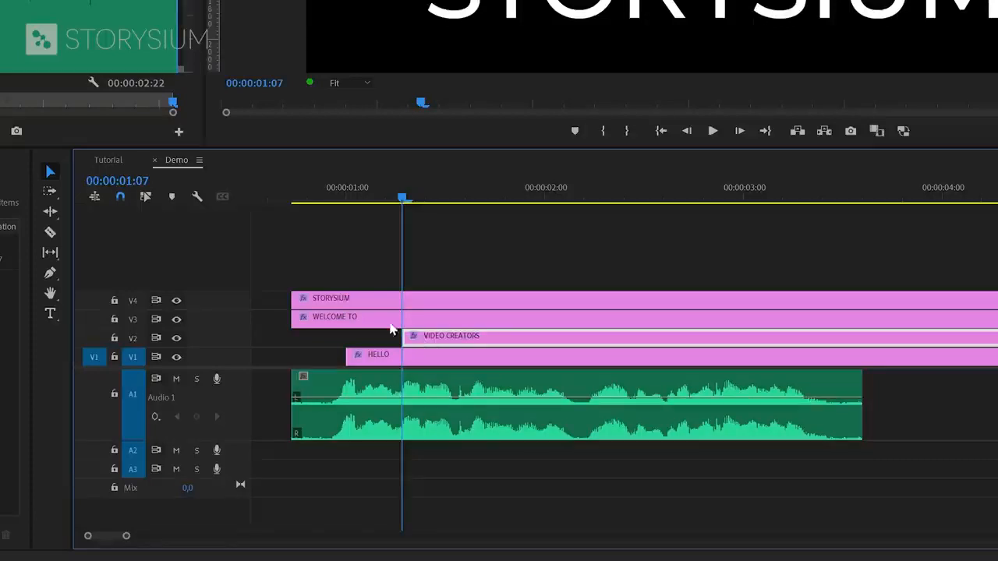
- Start WELCOME TO later still and snap STORYSIUM to begin at 00:00:02:19
{"action": "left_click_drag", "start_coordinate": [403, 201], "coordinate": [597, 247]}
{"action": "left_click_drag", "start_coordinate": [329, 321], "coordinate": [624, 322]}
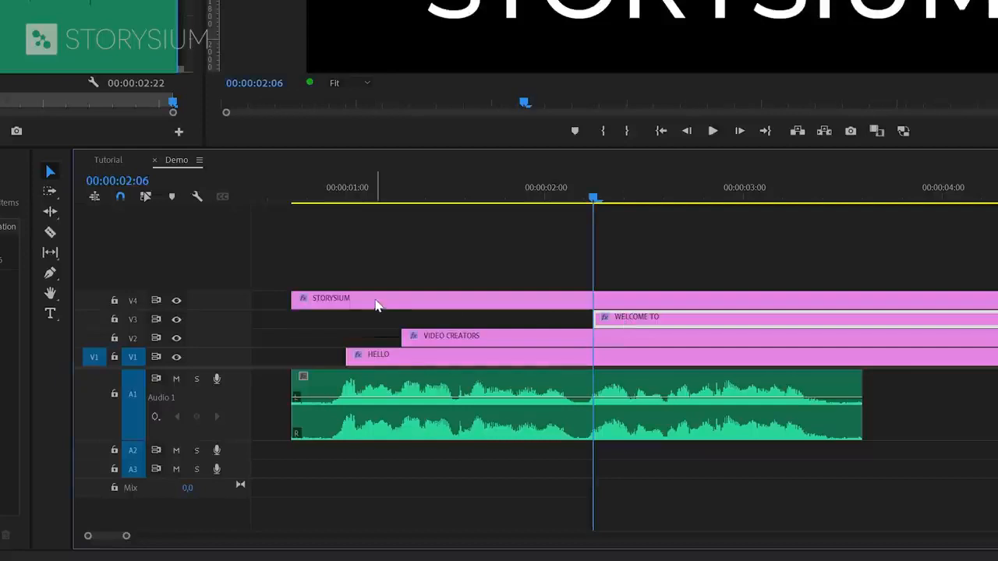
{"action": "left_click_drag", "start_coordinate": [369, 305], "coordinate": [729, 302]}
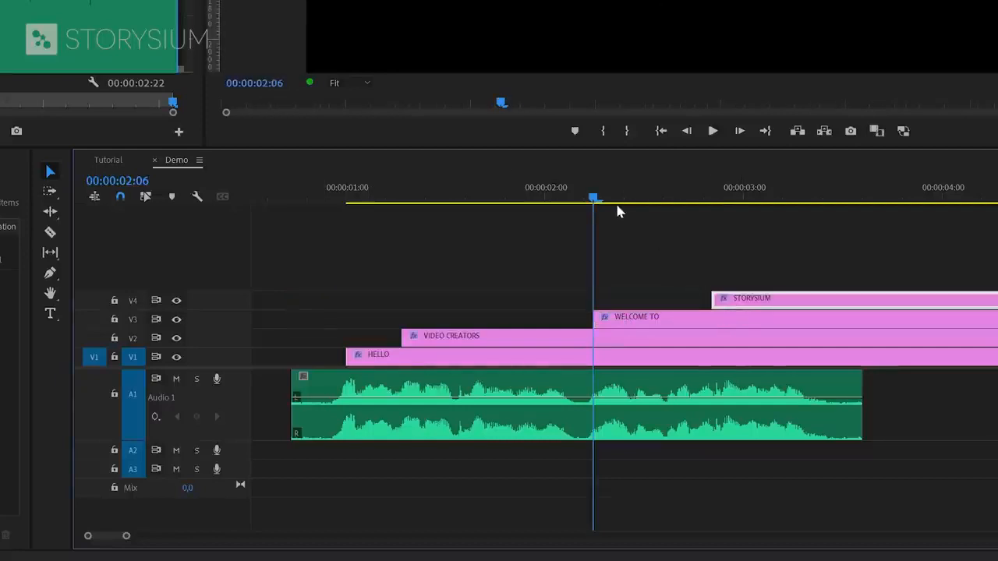
{"action": "left_click", "coordinate": [666, 199]}
{"action": "left_click_drag", "start_coordinate": [668, 220], "coordinate": [702, 229]}
{"action": "left_click_drag", "start_coordinate": [733, 302], "coordinate": [725, 302]}
{"action": "key", "text": "backslash"}
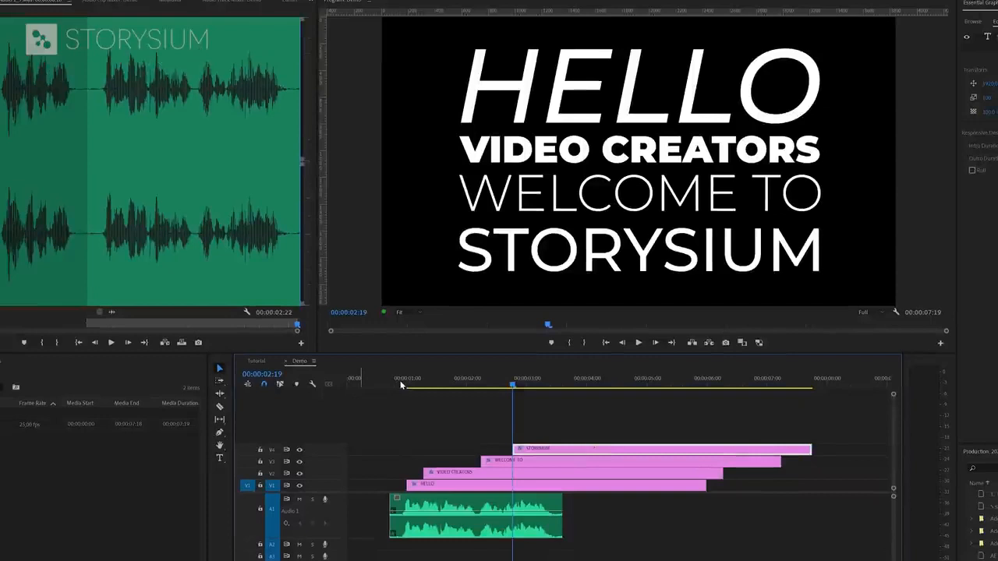
{"action": "left_click", "coordinate": [401, 386]}
{"action": "key", "text": "space"}
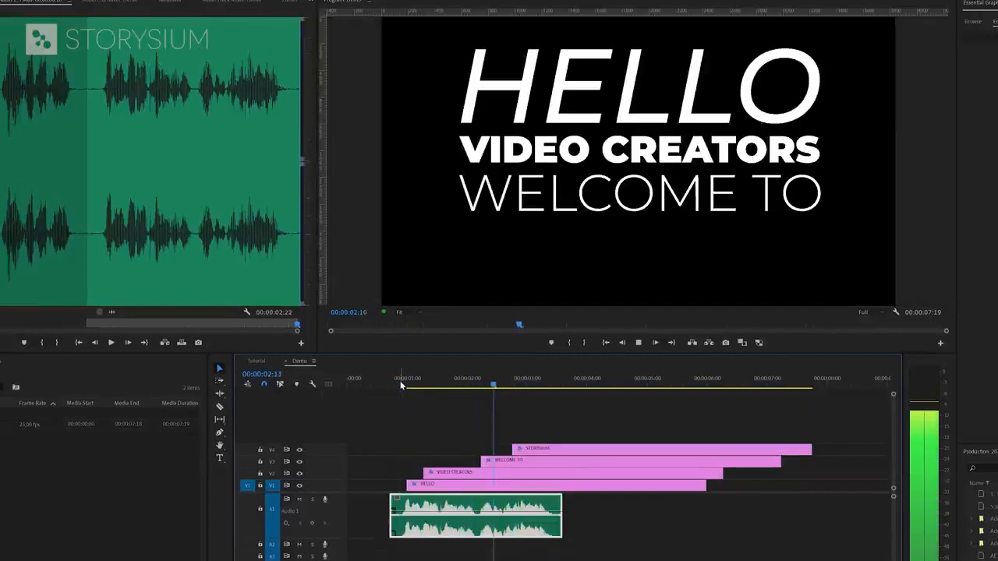
{"action": "key", "text": "space"}
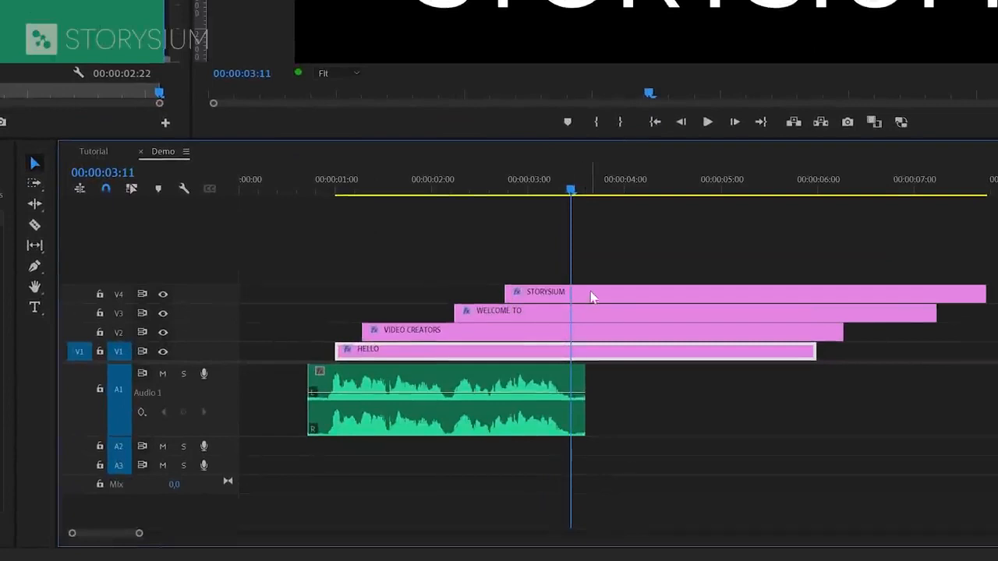
{"action": "left_click", "coordinate": [566, 450]}
{"action": "left_click_drag", "start_coordinate": [577, 187], "coordinate": [589, 192]}
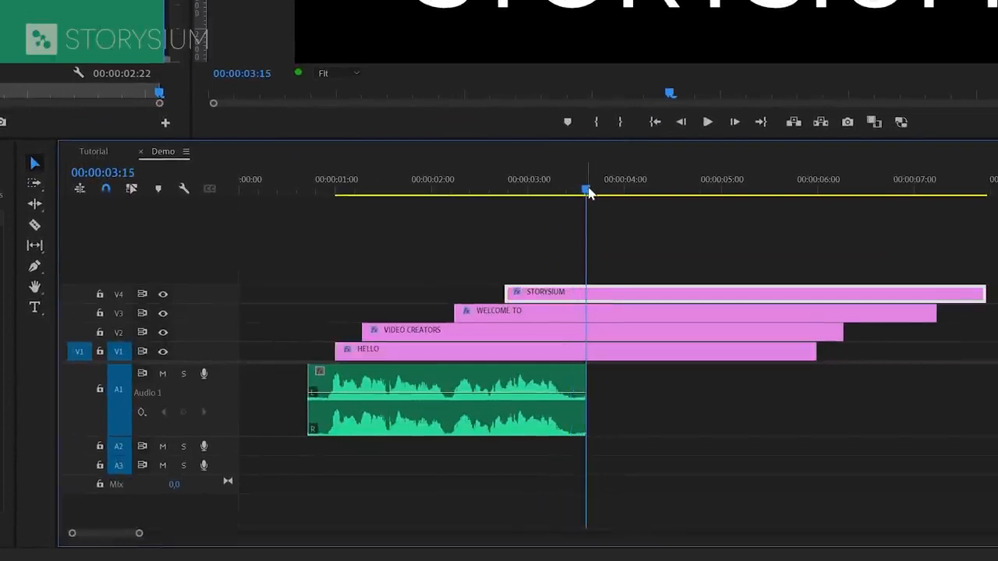
- Cut all four title clips at 00:00:03:15 and delete the parts after it
{"action": "left_click", "coordinate": [34, 226]}
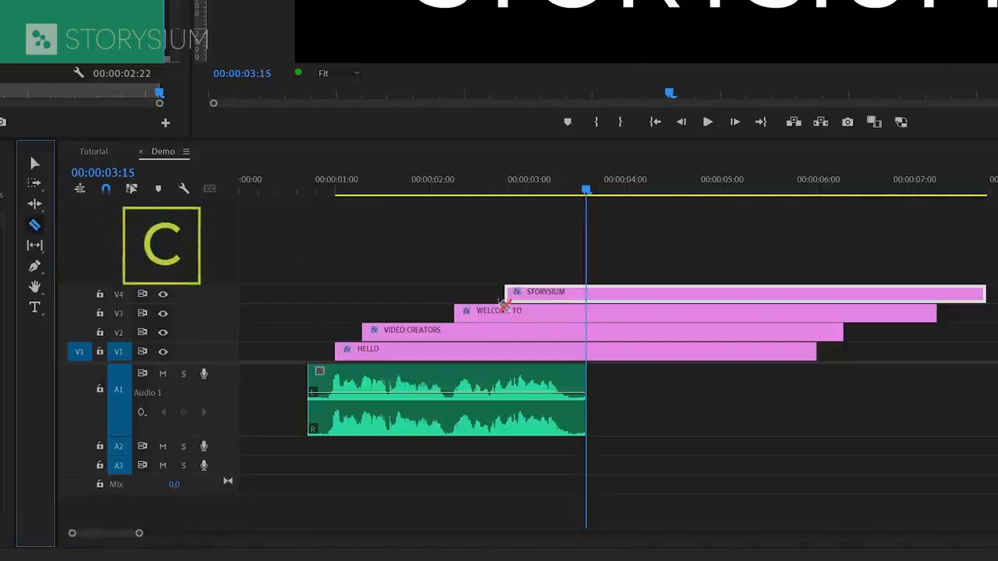
{"action": "left_click", "coordinate": [592, 293], "text": "shift"}
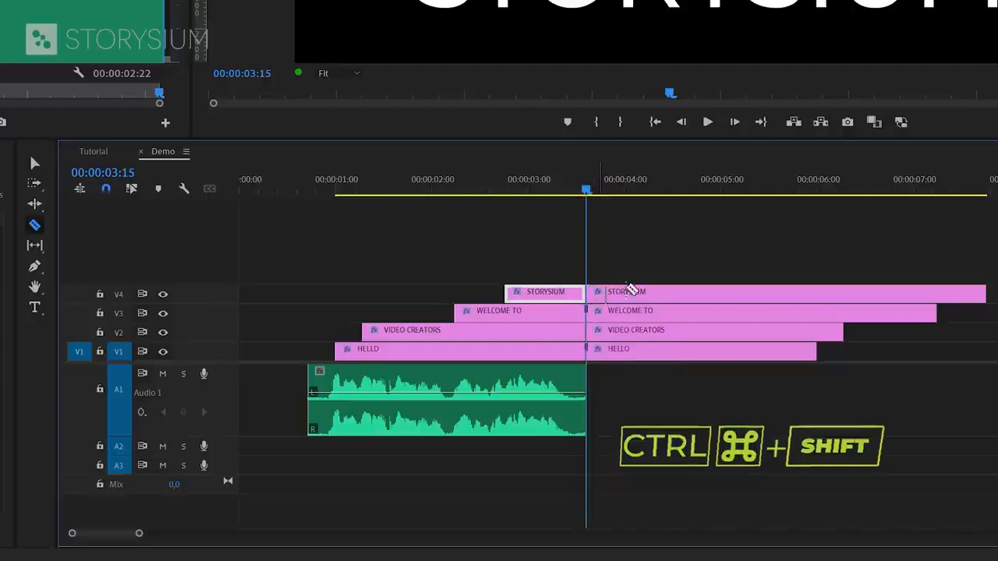
{"action": "key", "text": "v"}
{"action": "left_click_drag", "start_coordinate": [659, 273], "coordinate": [666, 382]}
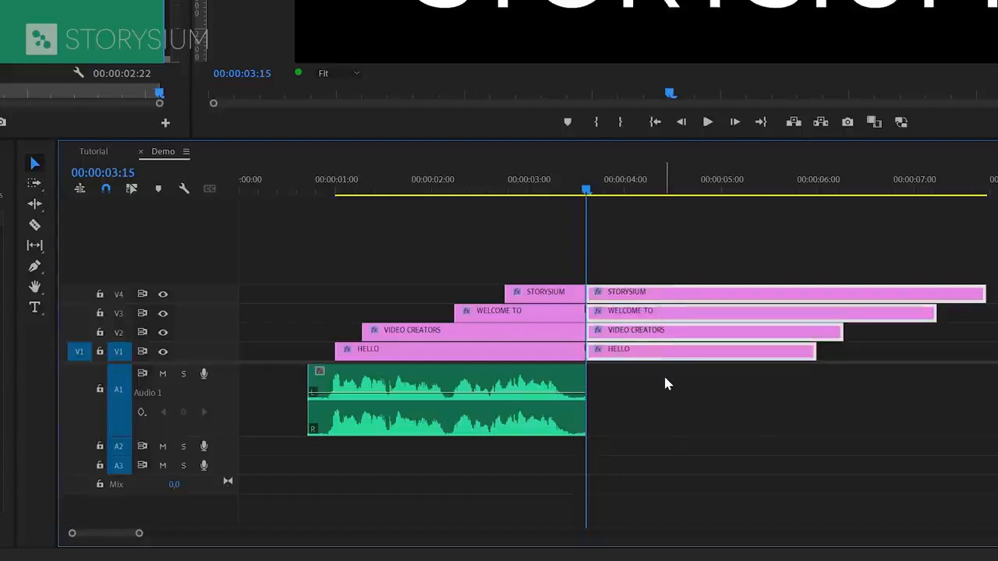
{"action": "key", "text": "Delete"}
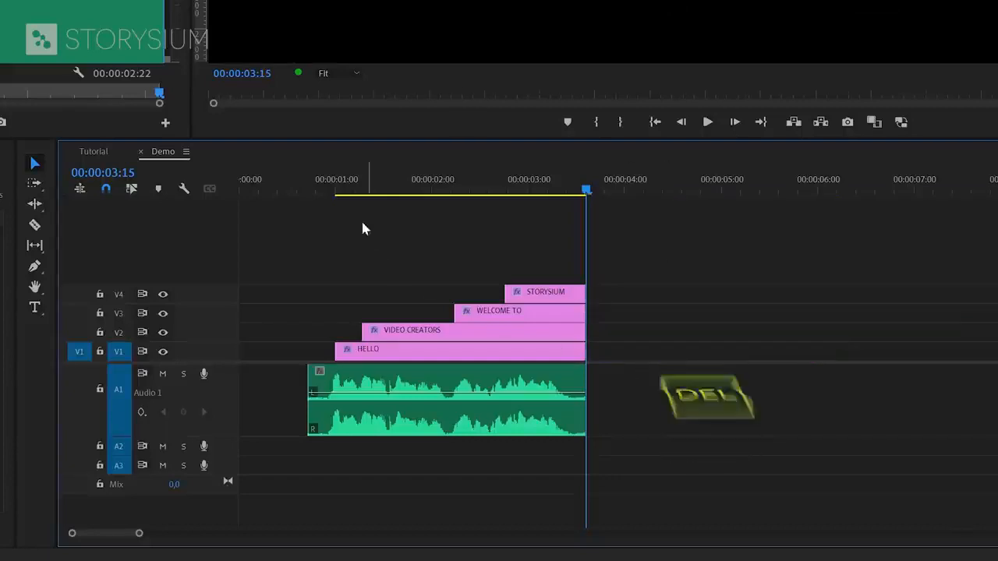
- Move the playhead to 00:00:01:14
{"action": "left_click", "coordinate": [345, 191]}
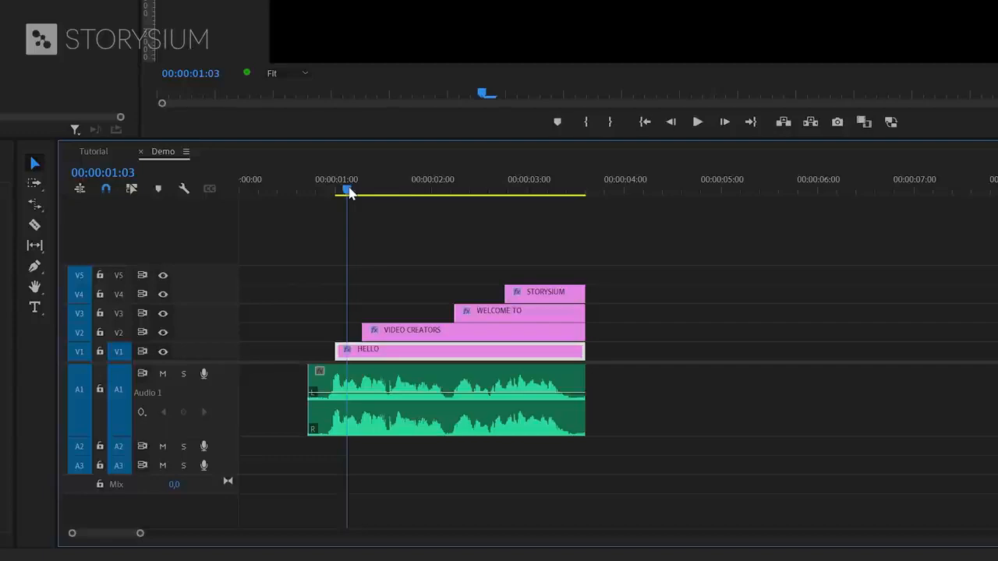
{"action": "left_click_drag", "start_coordinate": [349, 192], "coordinate": [390, 208]}
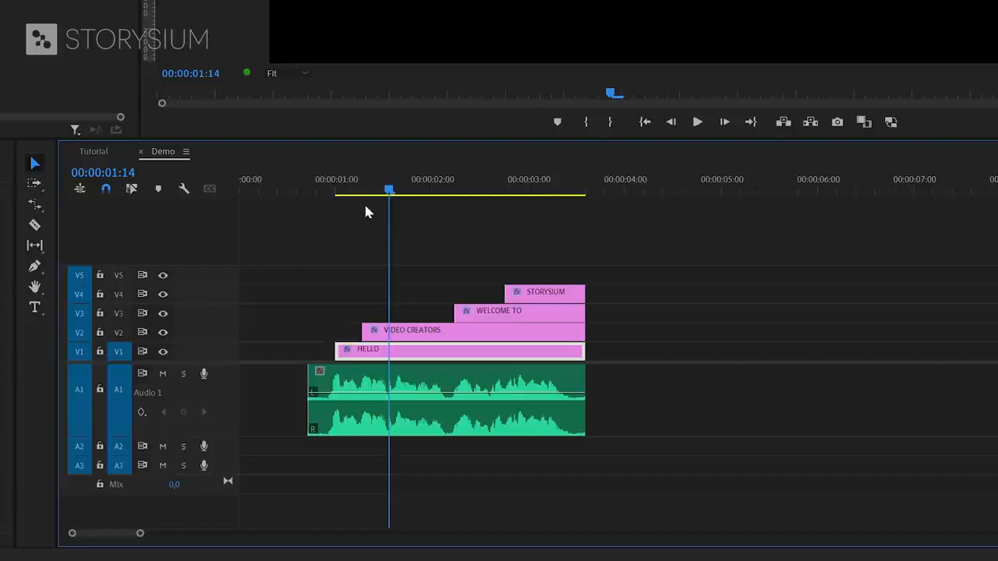
{"action": "left_click", "coordinate": [118, 210]}
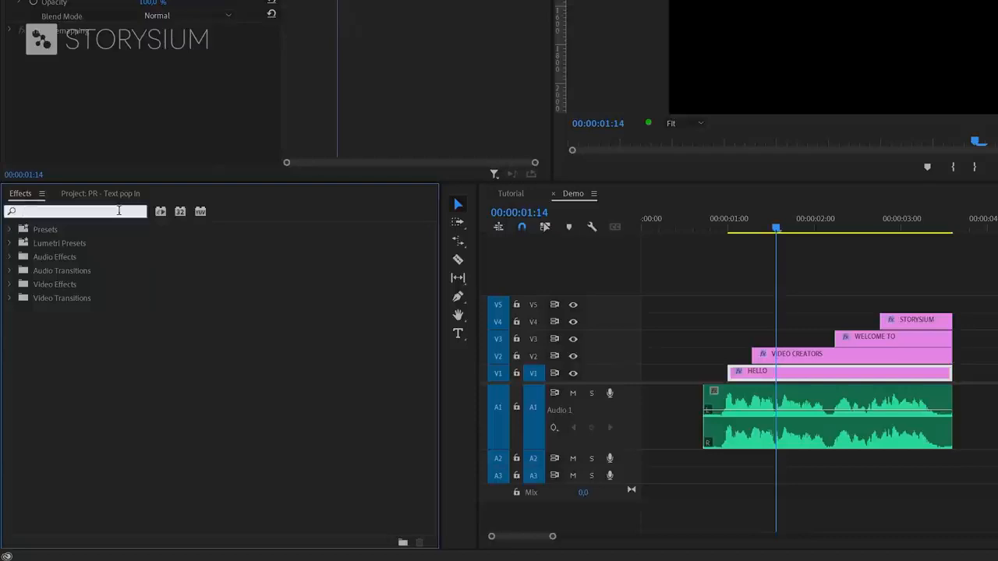
- Search 'crop' and drag the Crop effect onto the VIDEO CREATORS clip
{"action": "type", "text": "crop"}
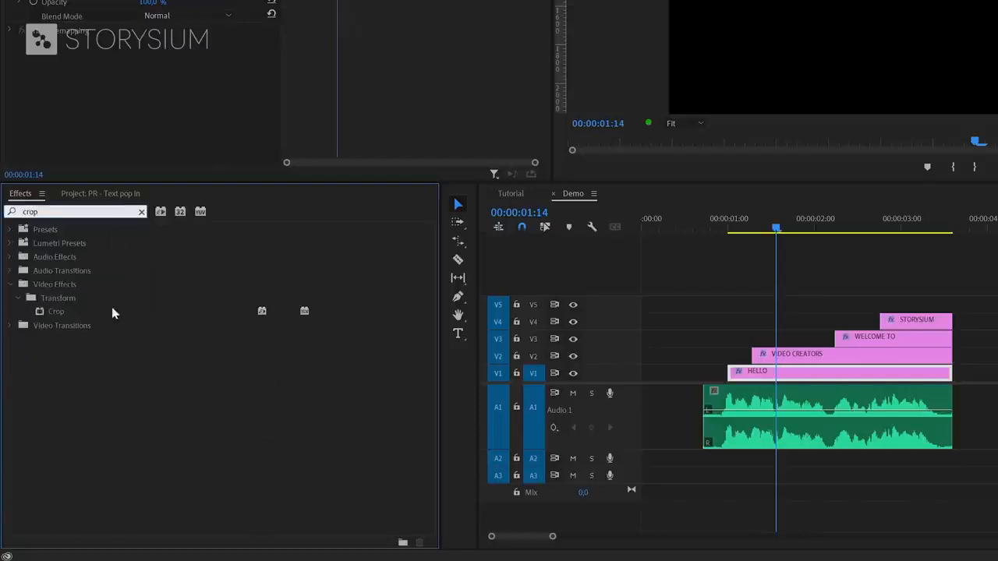
{"action": "left_click", "coordinate": [55, 312]}
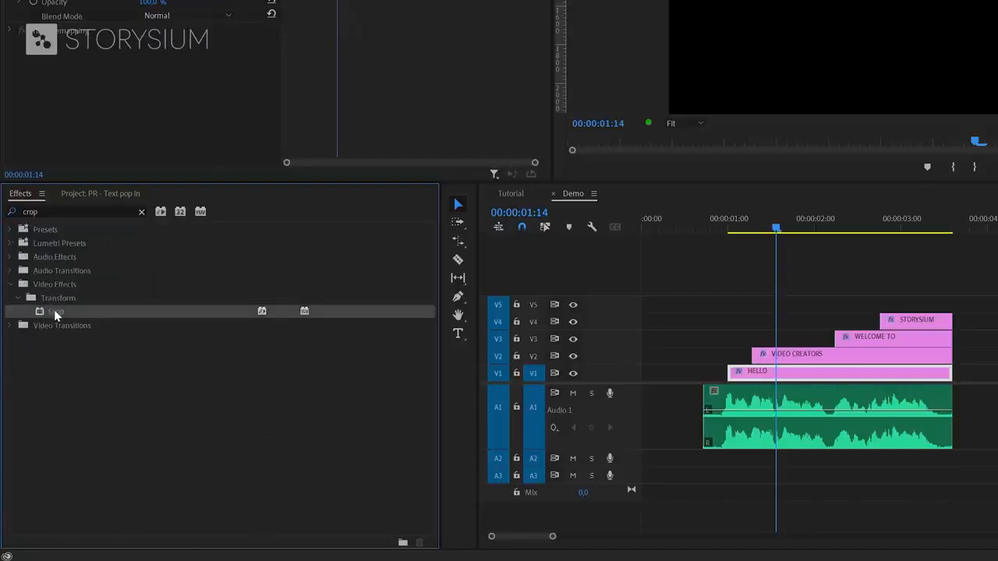
{"action": "left_click_drag", "start_coordinate": [54, 310], "coordinate": [775, 358]}
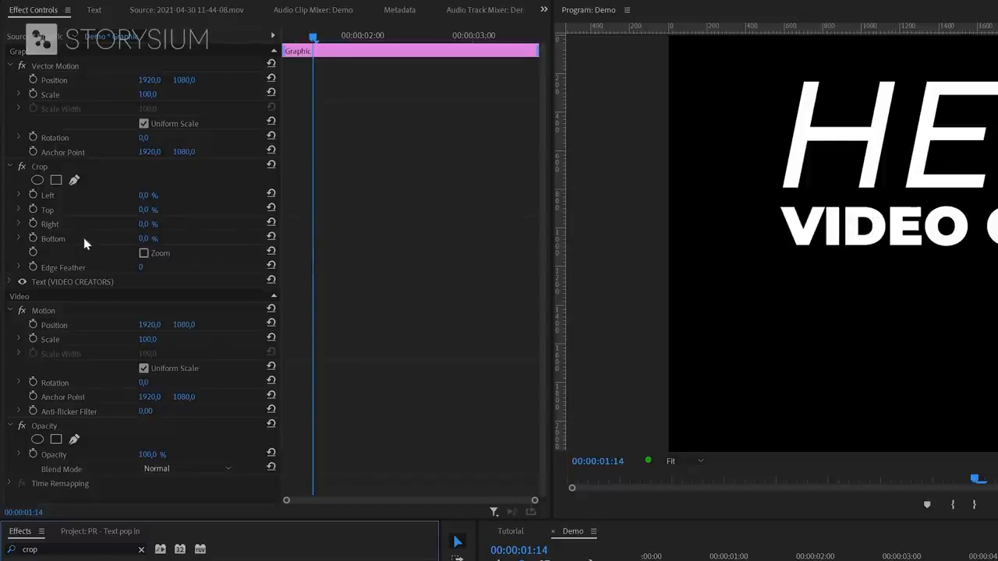
- Keyframe VIDEO CREATORS' Crop Right at 59% as a hold keyframe at clip start, then 0% at 00:00:01:14
{"action": "left_click", "coordinate": [33, 224]}
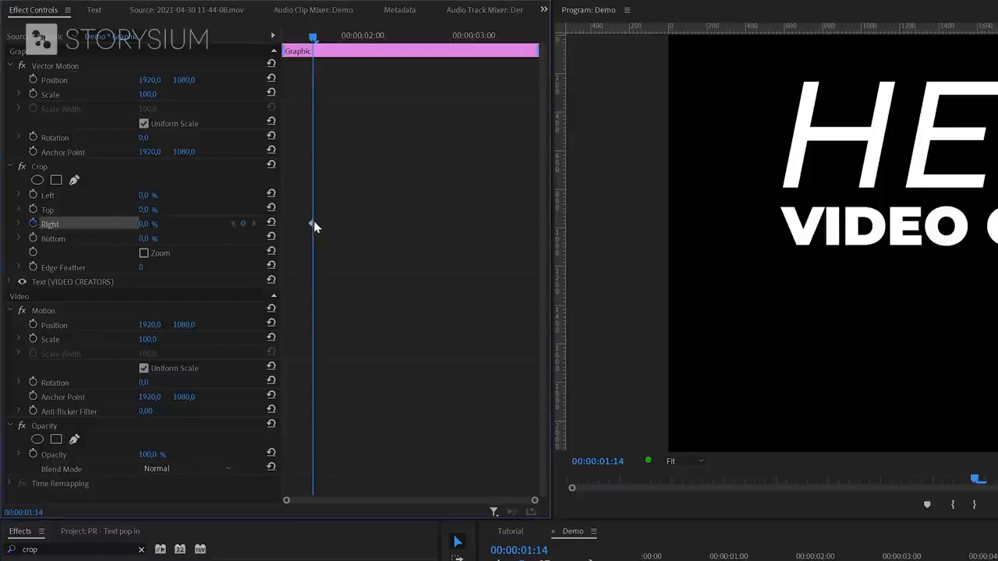
{"action": "left_click_drag", "start_coordinate": [145, 225], "coordinate": [168, 209]}
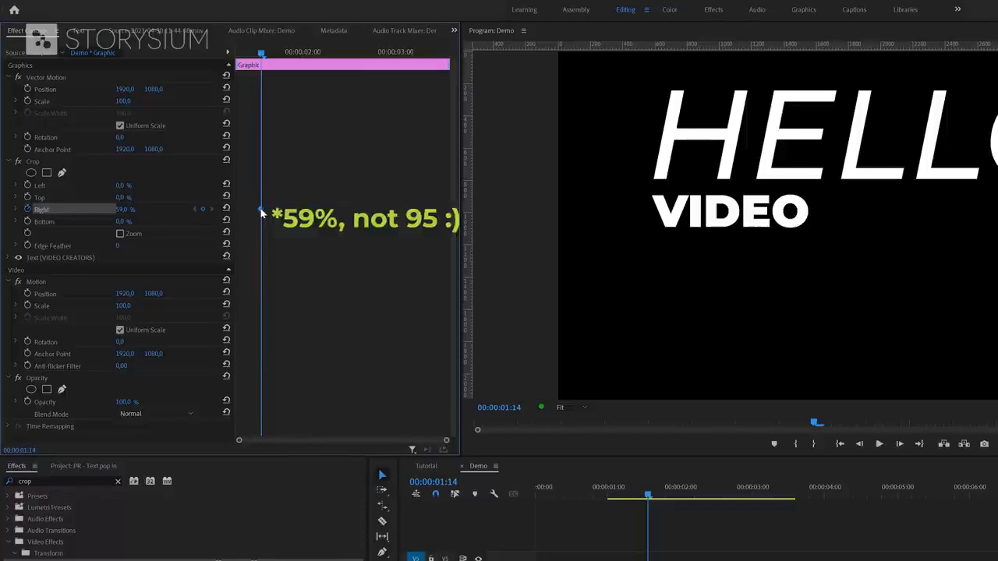
{"action": "right_click", "coordinate": [262, 210]}
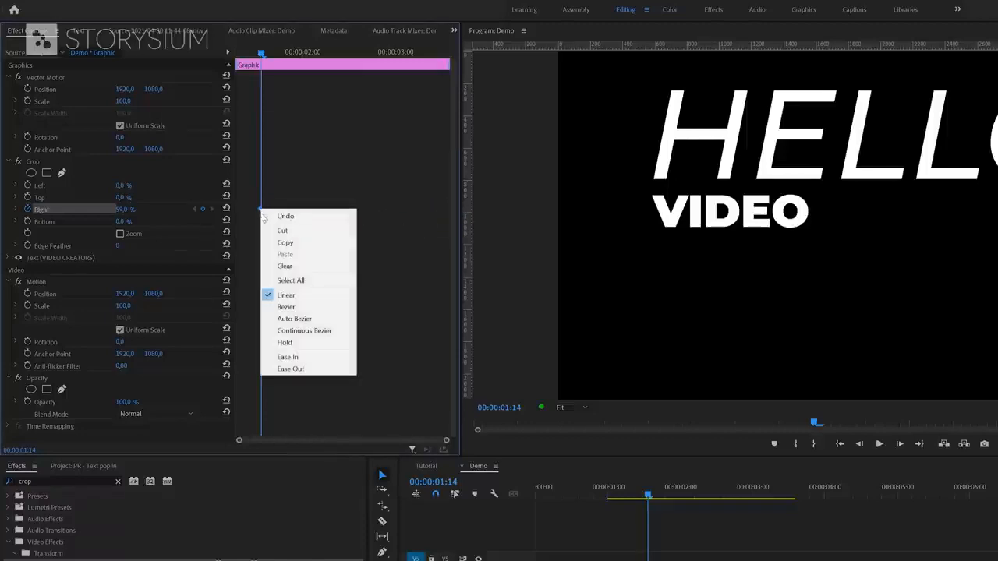
{"action": "left_click", "coordinate": [284, 343]}
{"action": "left_click_drag", "start_coordinate": [261, 211], "coordinate": [233, 213]}
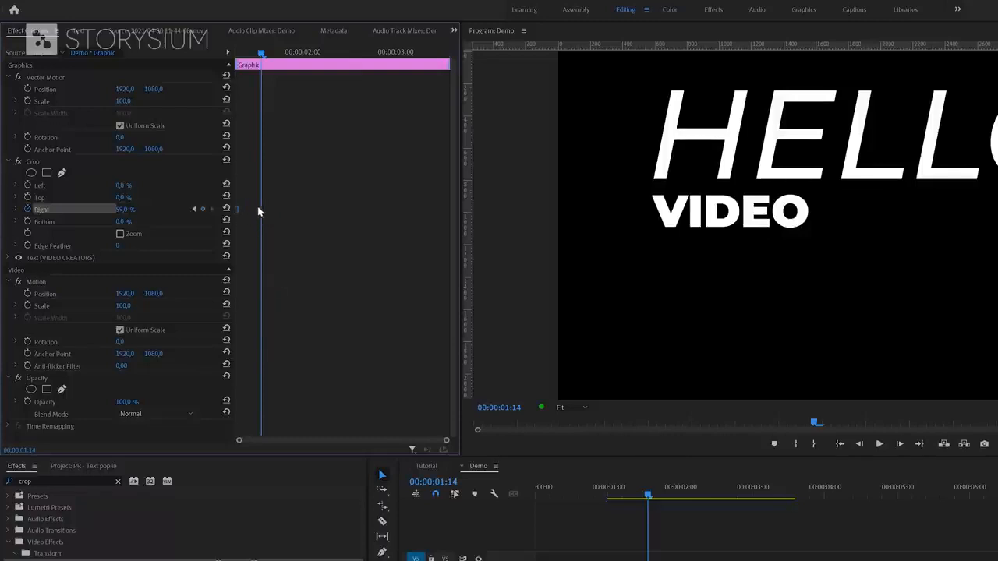
{"action": "mouse_move", "coordinate": [130, 211]}
{"action": "left_mouse_down"}
{"action": "mouse_move", "coordinate": [150, 211]}
{"action": "mouse_move", "coordinate": [129, 210]}
{"action": "left_mouse_up"}
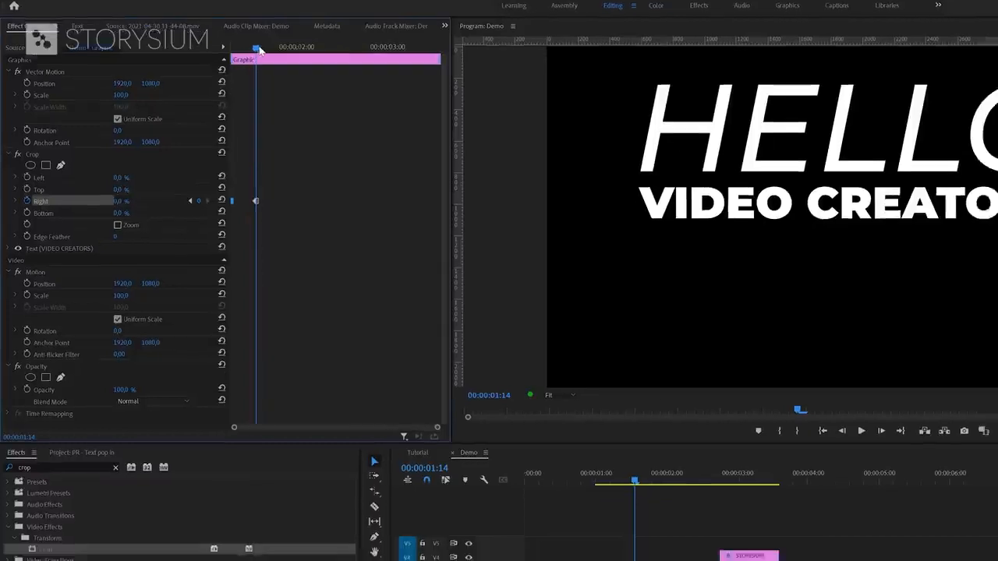
- Apply the Crop effect to the WELCOME TO clip and select it where it starts
{"action": "key", "text": "Left"}
{"action": "key", "text": "Right"}
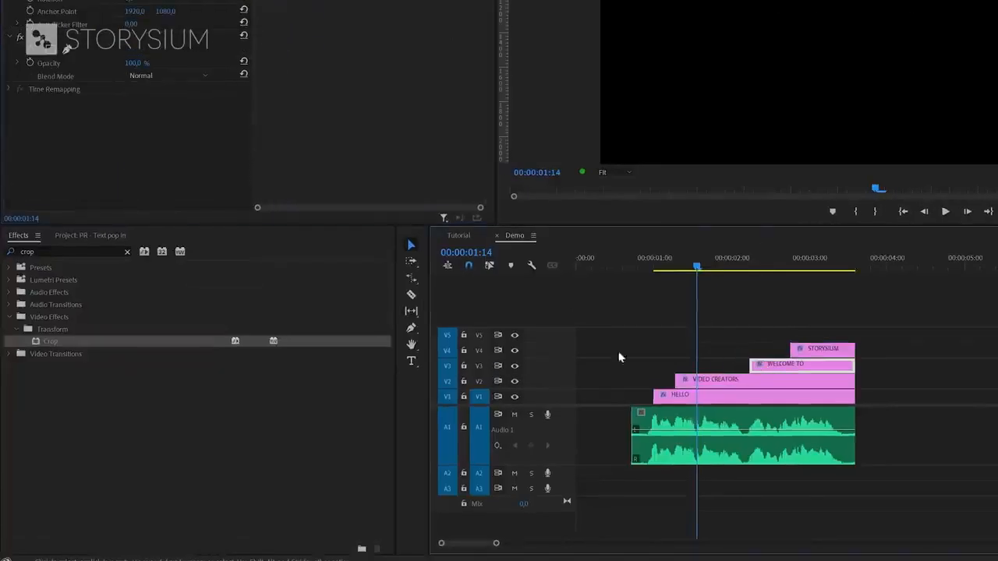
{"action": "left_click_drag", "start_coordinate": [51, 343], "coordinate": [764, 359]}
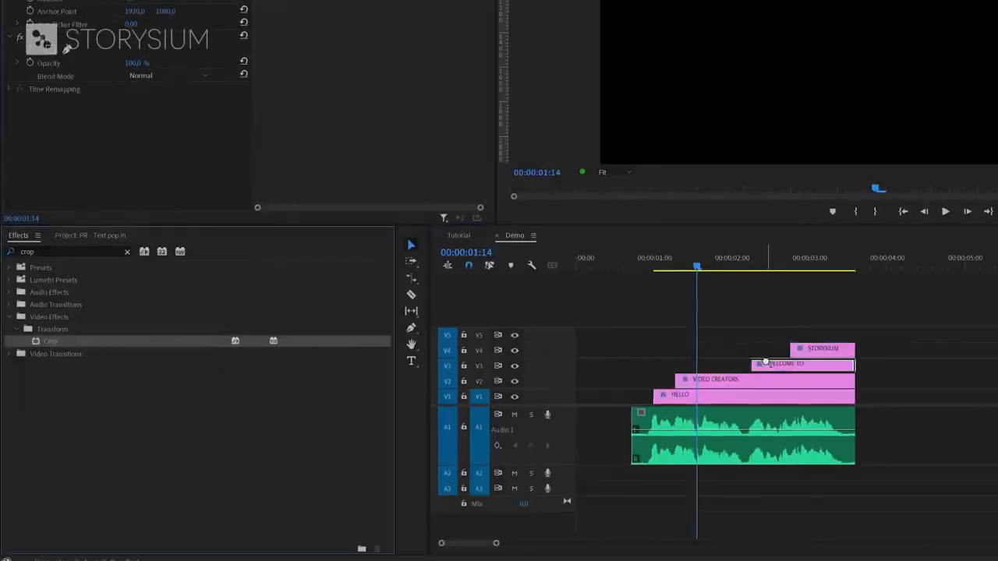
{"action": "left_click_drag", "start_coordinate": [745, 264], "coordinate": [782, 279]}
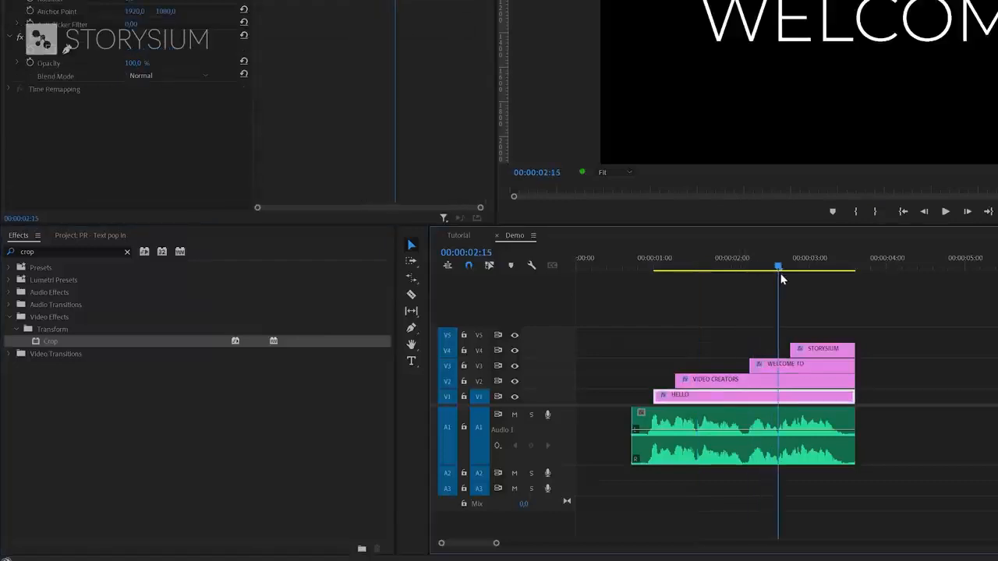
{"action": "left_click", "coordinate": [779, 366]}
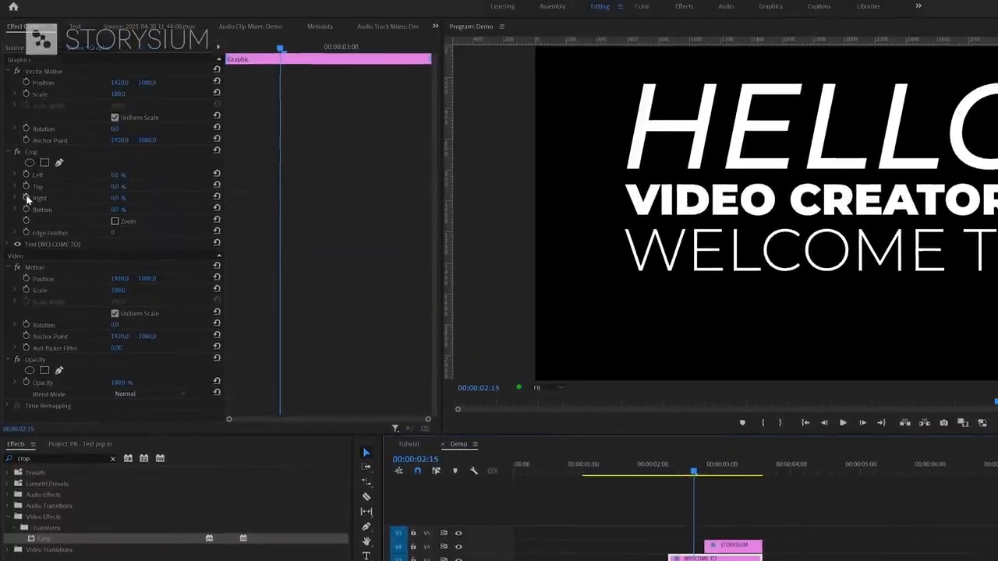
- Add a hold Crop Right keyframe at about 30% hiding TO, then a 0% keyframe revealing it
{"action": "left_click", "coordinate": [27, 198]}
{"action": "left_click_drag", "start_coordinate": [115, 199], "coordinate": [227, 202]}
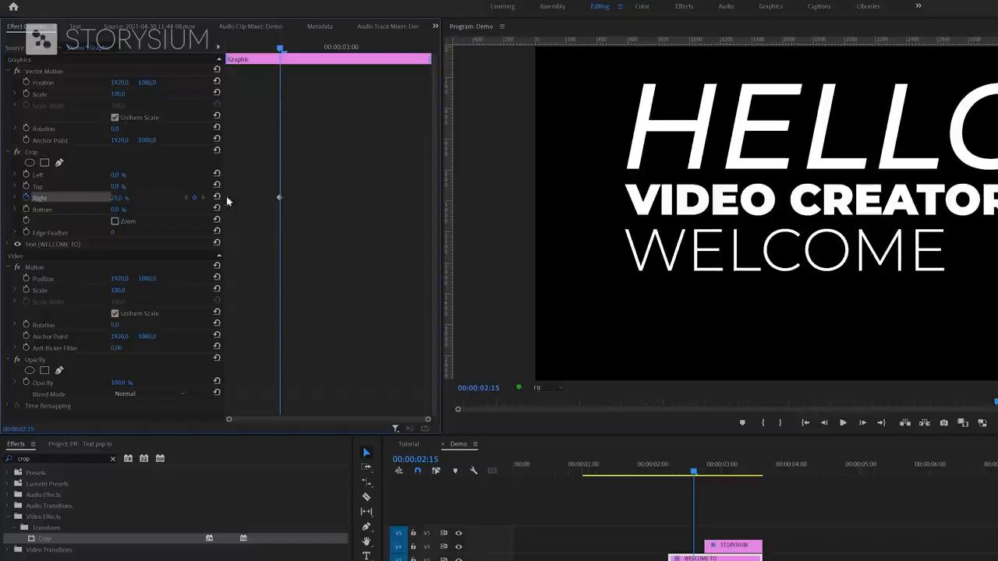
{"action": "right_click", "coordinate": [279, 201]}
{"action": "left_click", "coordinate": [310, 324]}
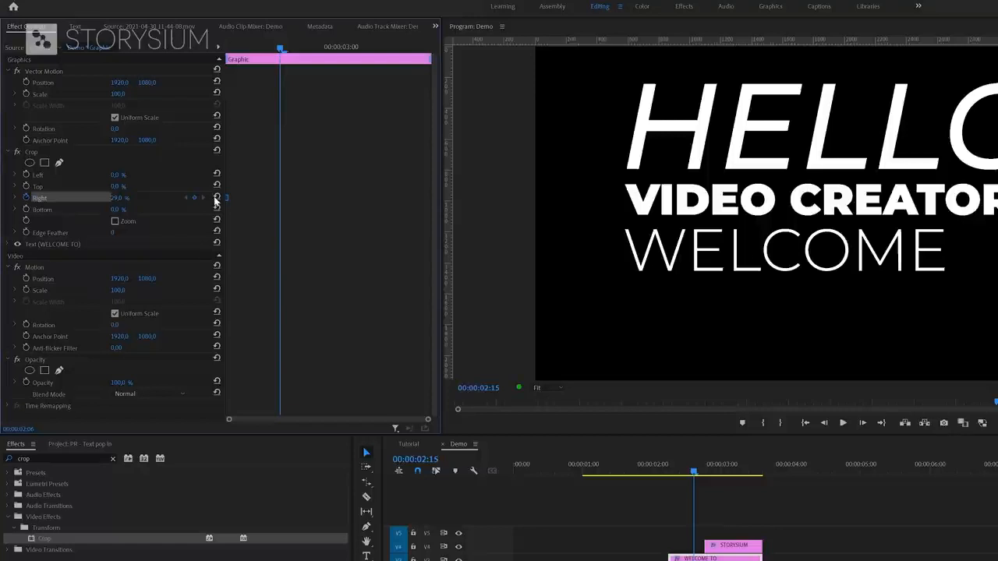
{"action": "left_click_drag", "start_coordinate": [117, 198], "coordinate": [78, 199]}
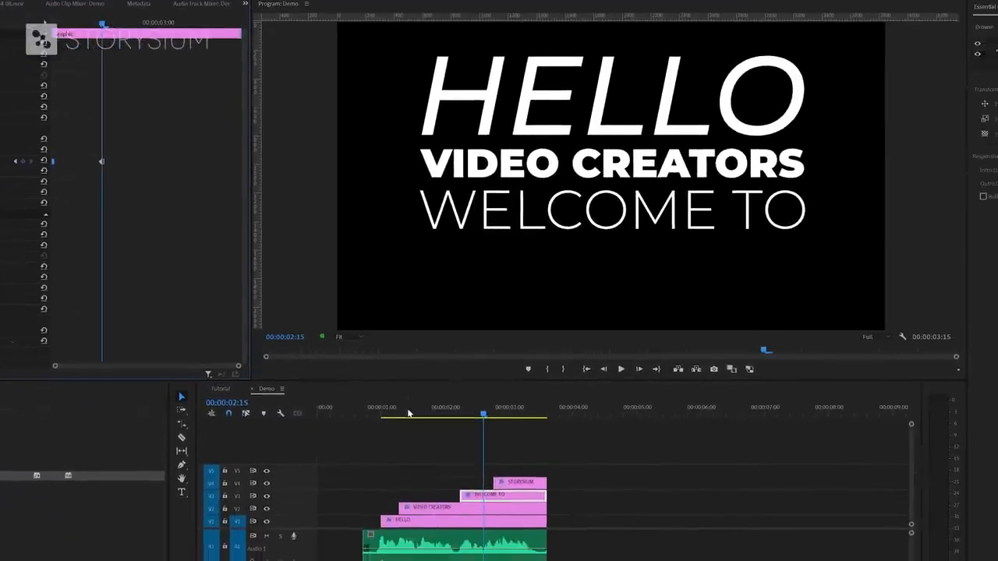
{"action": "left_click_drag", "start_coordinate": [659, 470], "coordinate": [615, 470]}
{"action": "left_click", "coordinate": [396, 413]}
- Preview the title animation, then apply the Crop effect to the STORYSIUM clip
{"action": "key", "text": "space"}
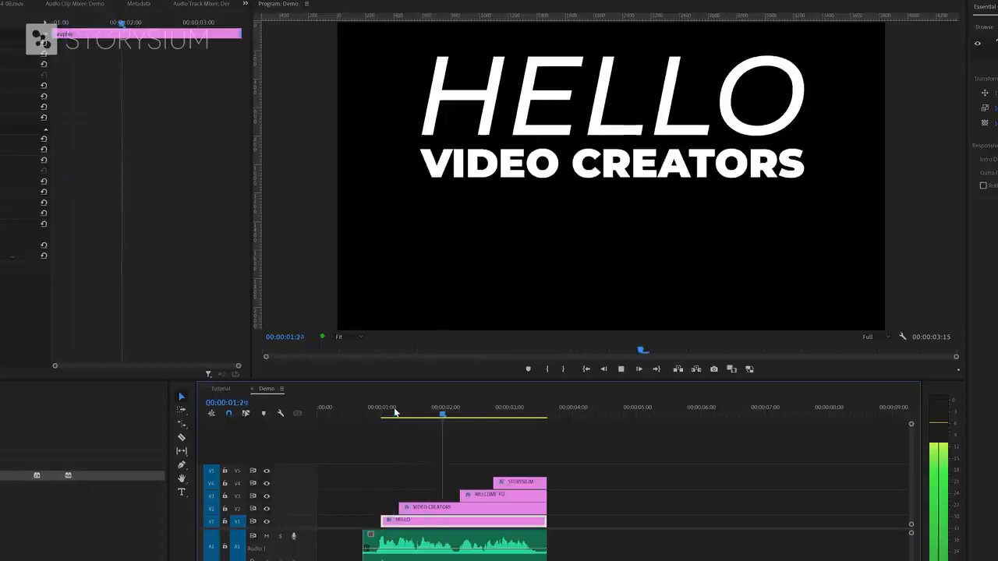
{"action": "key", "text": "space"}
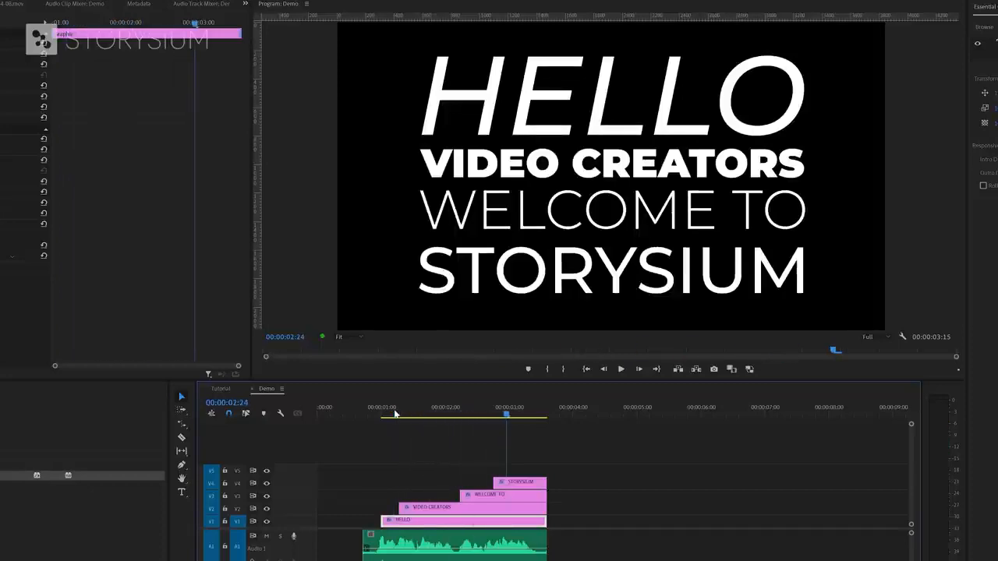
{"action": "left_click", "coordinate": [505, 485]}
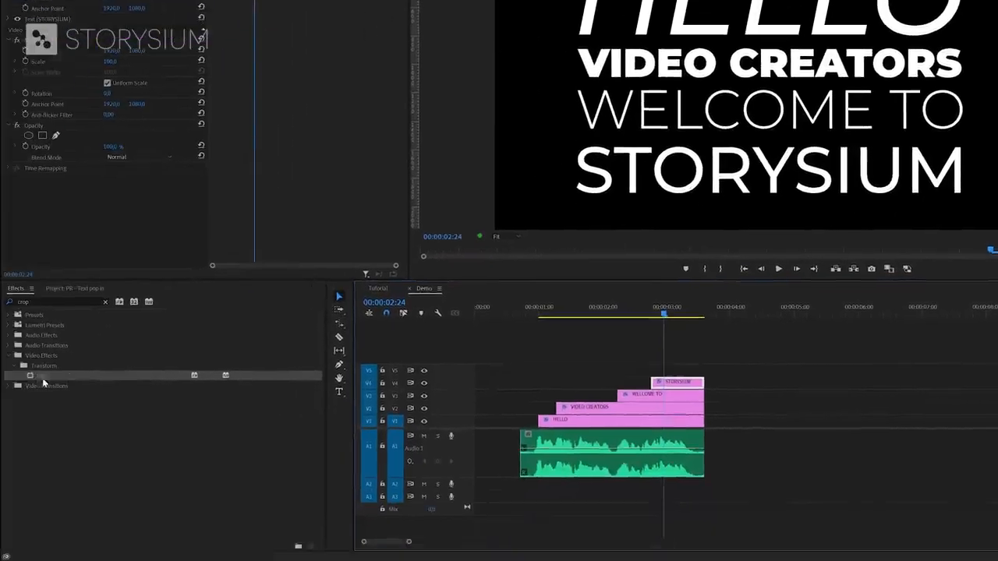
{"action": "left_click_drag", "start_coordinate": [43, 376], "coordinate": [664, 382]}
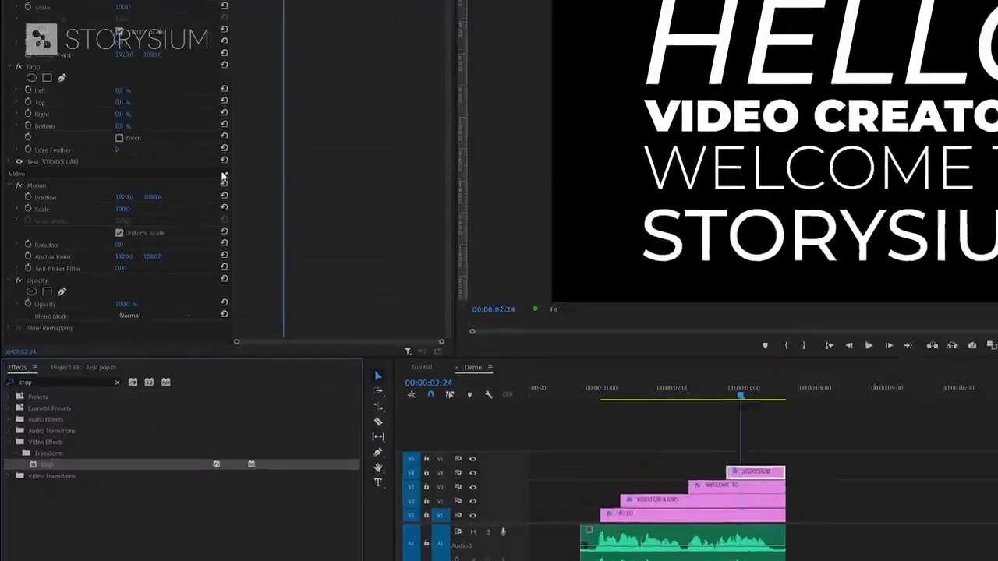
- Keyframe STORYSIUM's Crop Right to about 85.7% to hide it, setting hold and ease interpolation
{"action": "left_click", "coordinate": [30, 116]}
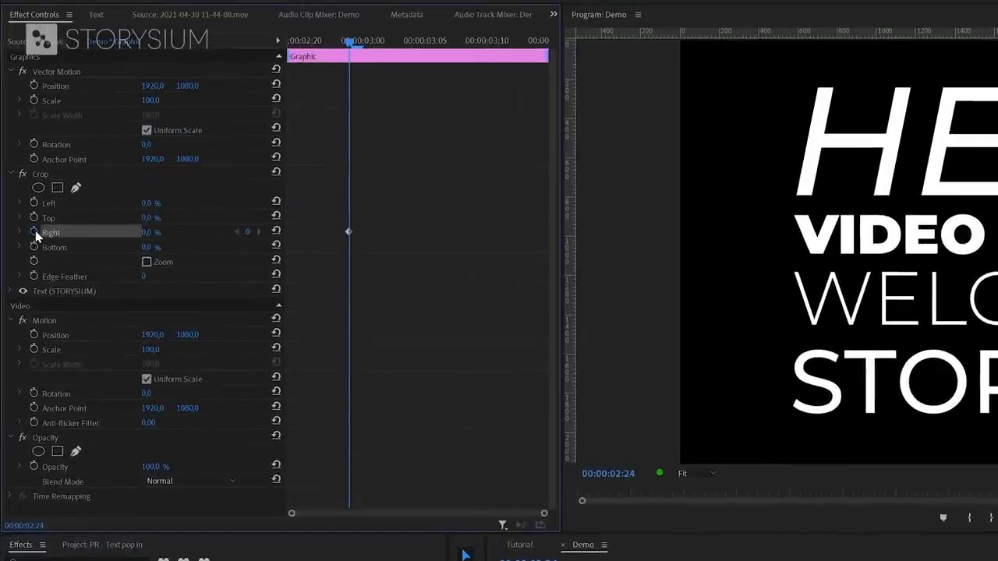
{"action": "left_click_drag", "start_coordinate": [348, 233], "coordinate": [544, 233]}
{"action": "left_click_drag", "start_coordinate": [147, 233], "coordinate": [194, 232]}
{"action": "left_click_drag", "start_coordinate": [346, 233], "coordinate": [289, 234]}
{"action": "right_click", "coordinate": [289, 234]}
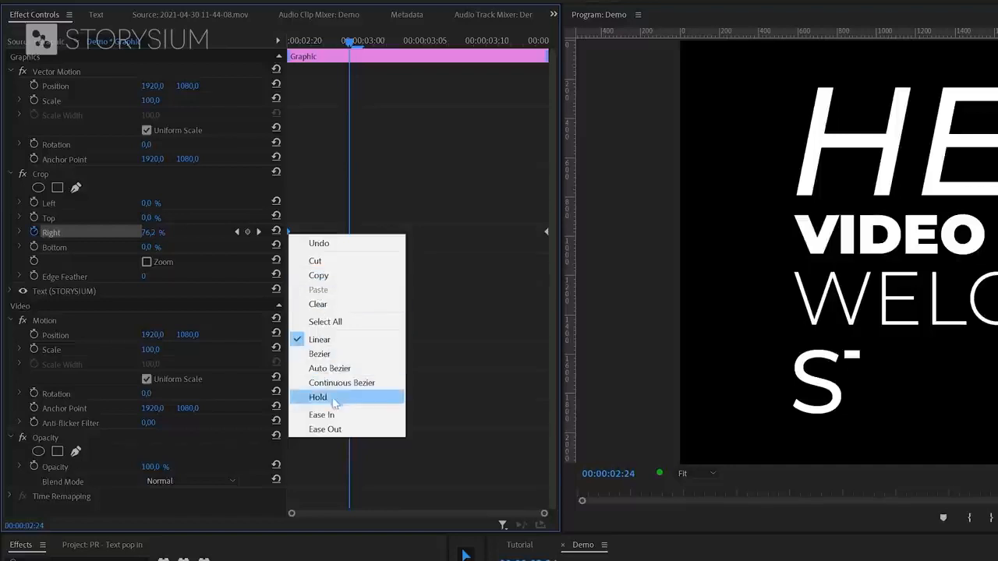
{"action": "left_click", "coordinate": [333, 430]}
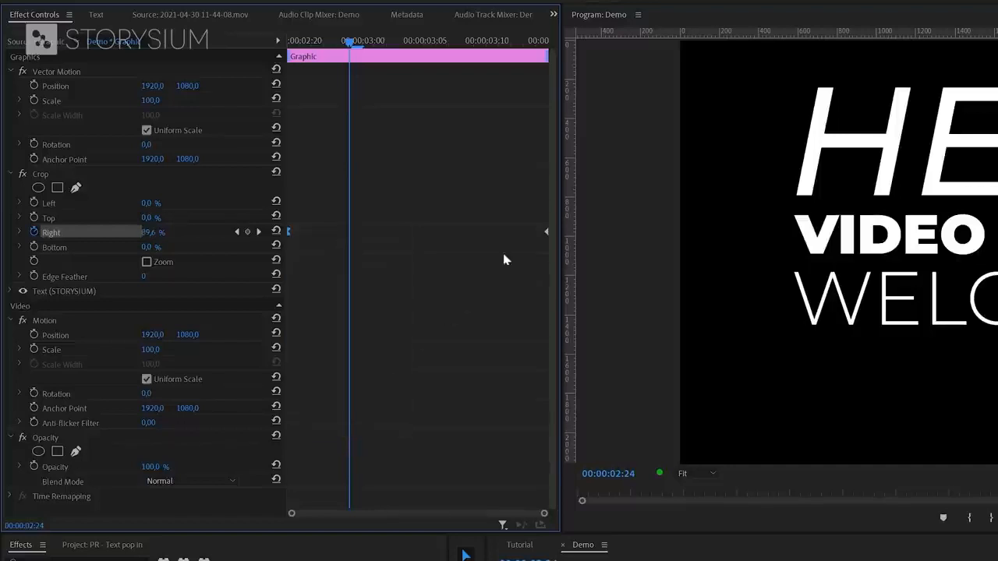
{"action": "right_click", "coordinate": [546, 237]}
{"action": "left_click", "coordinate": [593, 409]}
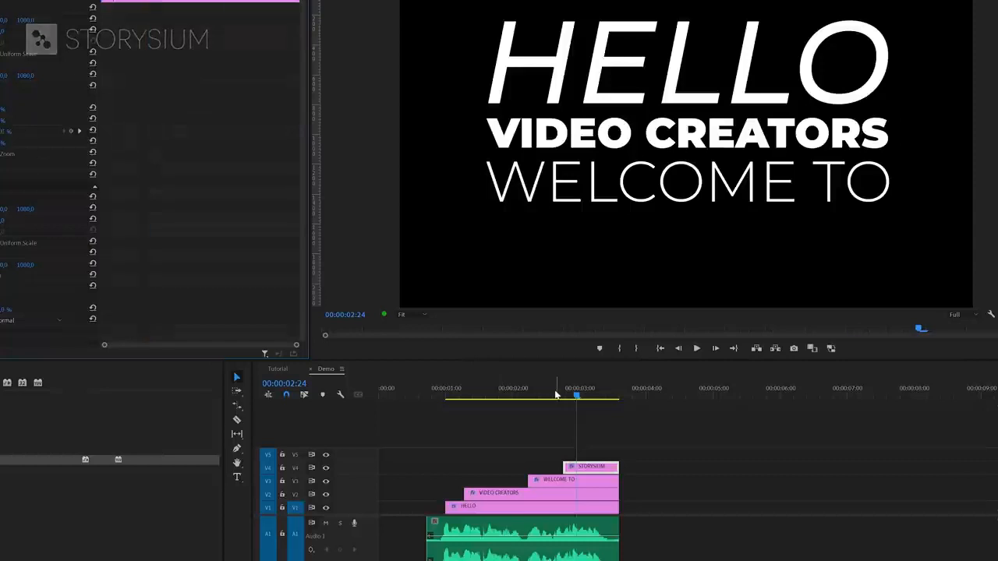
- Preview the title animation and select all four title clips to move them up to V2–V5
{"action": "left_click", "coordinate": [556, 394]}
{"action": "key", "text": "space"}
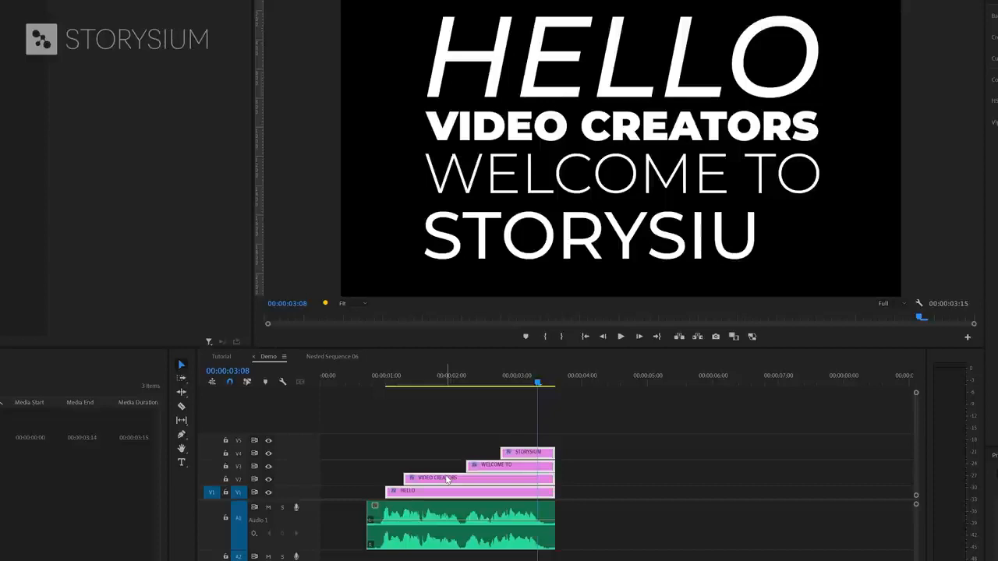
{"action": "left_click_drag", "start_coordinate": [478, 431], "coordinate": [519, 483]}
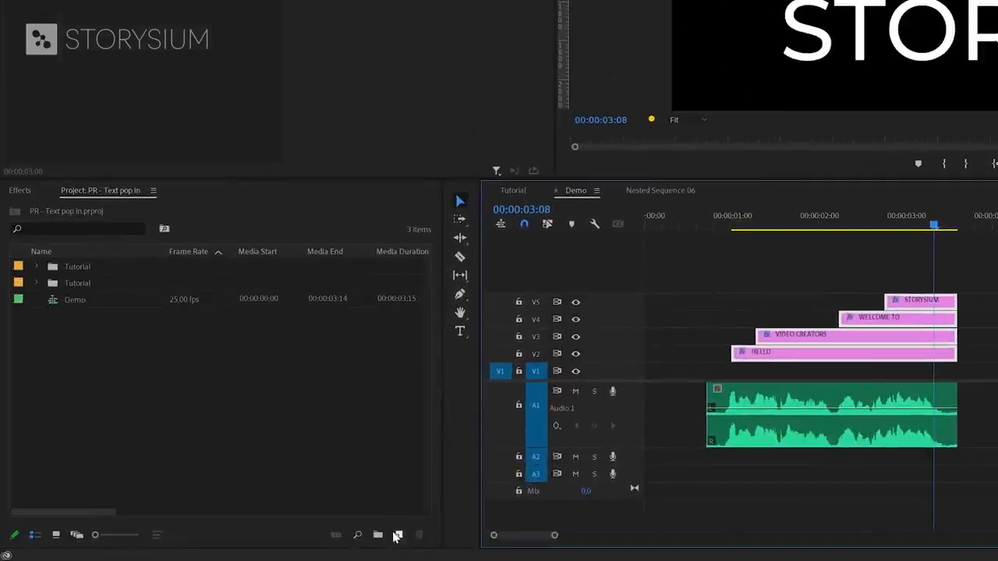
- Create a black 3840x2160 Color Matte with its default name
{"action": "left_click", "coordinate": [397, 535]}
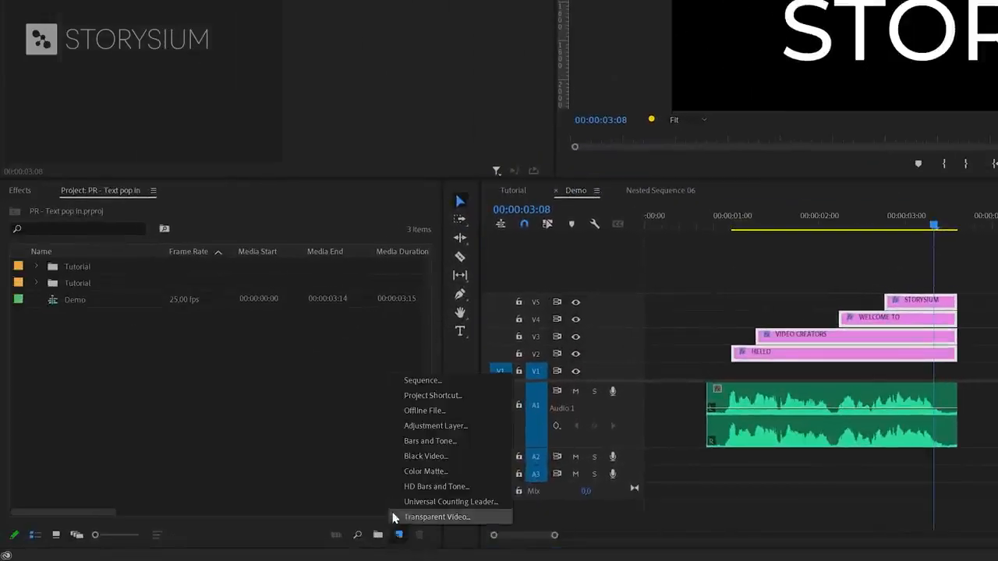
{"action": "left_click", "coordinate": [426, 472]}
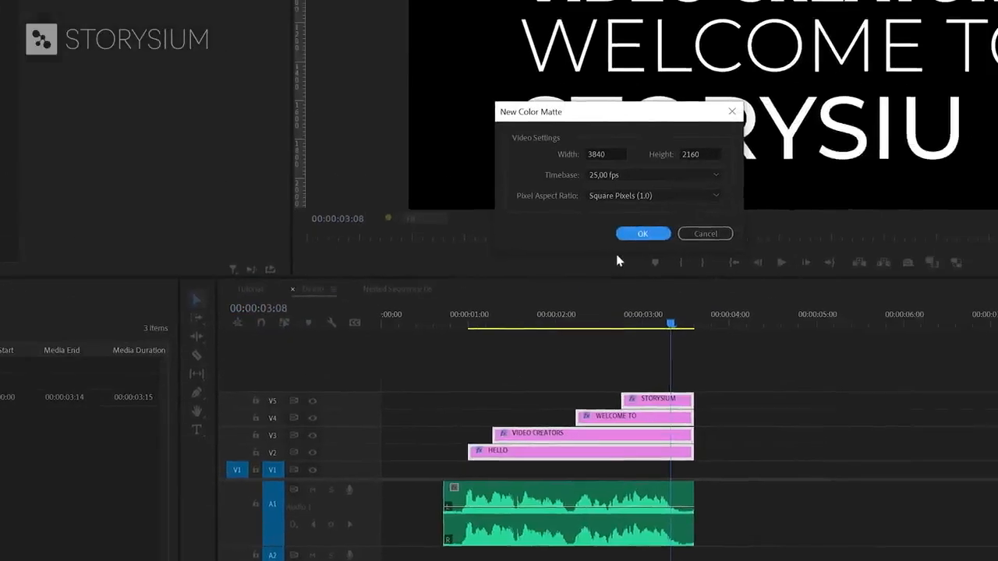
{"action": "left_click", "coordinate": [640, 238]}
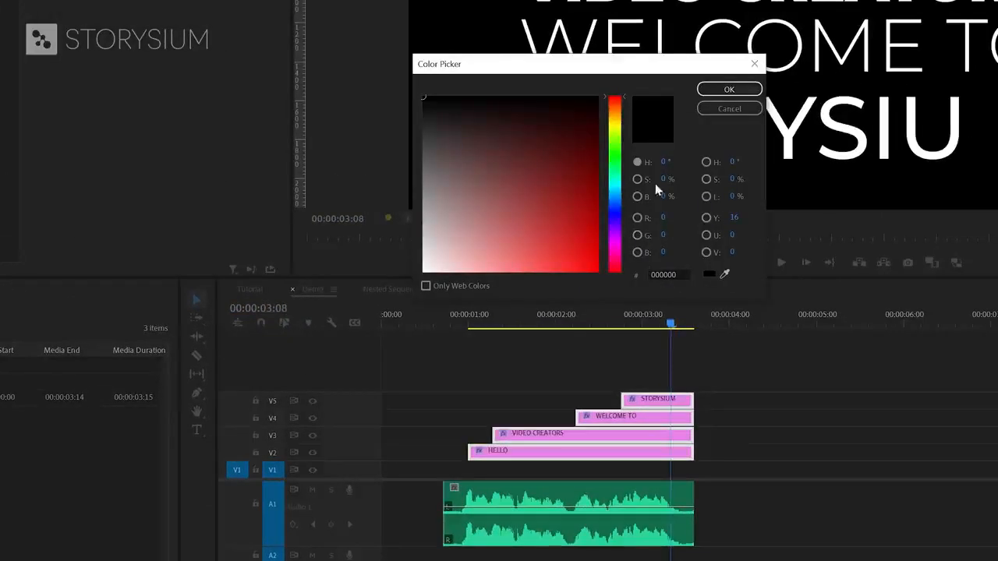
{"action": "left_click", "coordinate": [728, 90]}
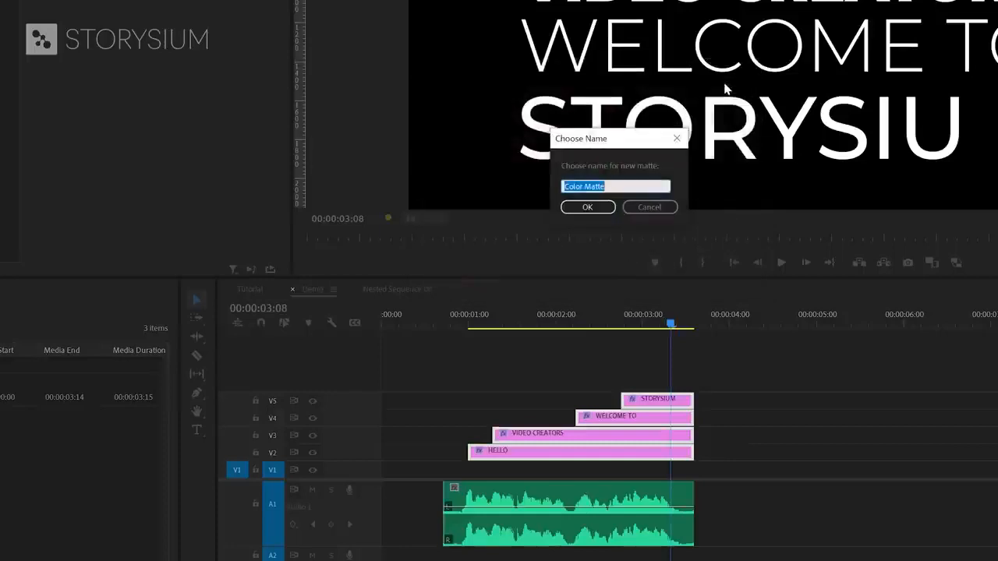
{"action": "left_click", "coordinate": [589, 208]}
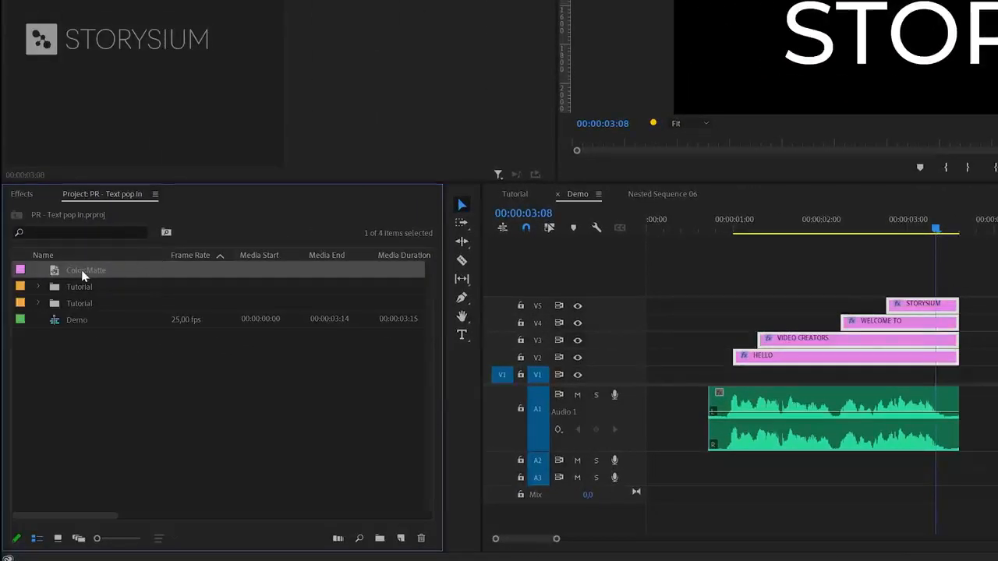
- Place the Color Matte on V1 beneath the titles and trim it to end with them
{"action": "left_click_drag", "start_coordinate": [81, 270], "coordinate": [707, 385]}
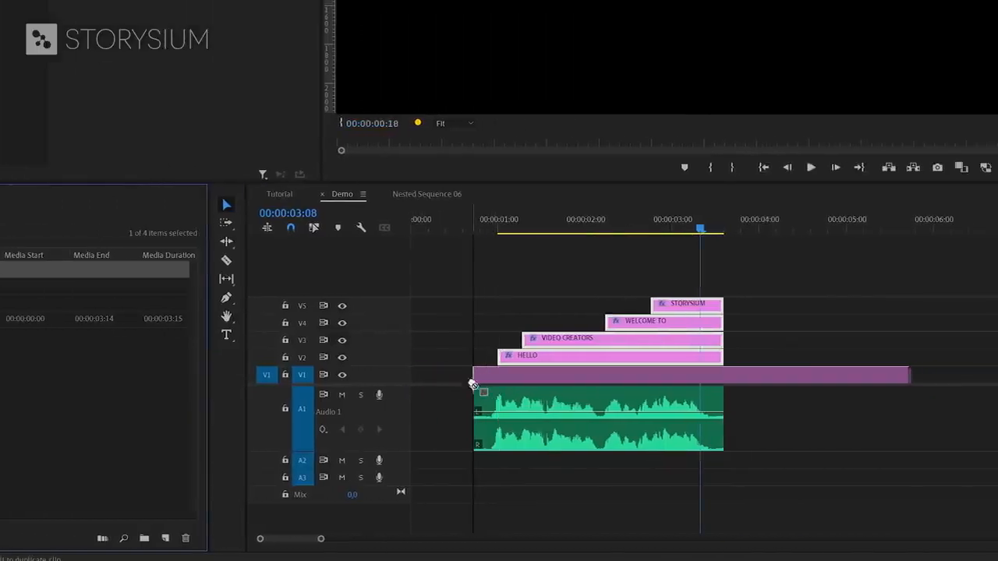
{"action": "left_click_drag", "start_coordinate": [472, 384], "coordinate": [473, 385]}
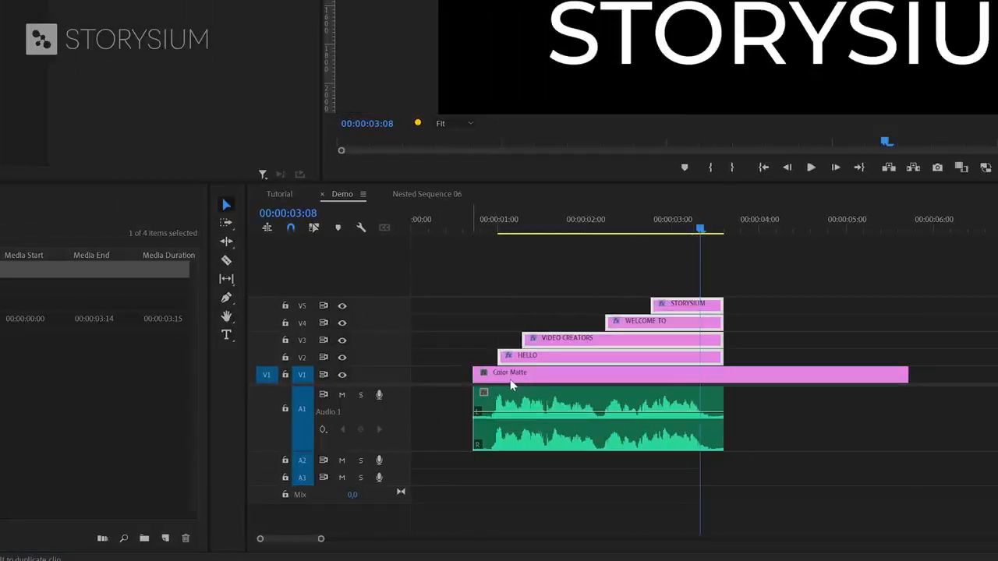
{"action": "left_click", "coordinate": [509, 379]}
{"action": "left_click_drag", "start_coordinate": [907, 375], "coordinate": [720, 380]}
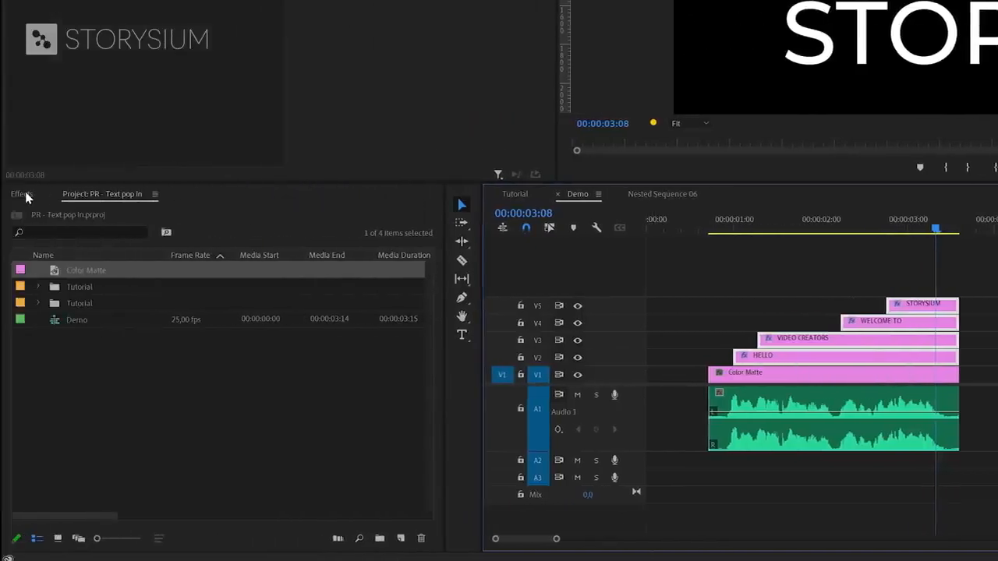
- Find 4-Color Gradient by searching 'gradien' and apply it to the Color Matte clip
{"action": "left_click", "coordinate": [26, 196]}
{"action": "left_click", "coordinate": [48, 210]}
{"action": "type", "text": "gradien"}
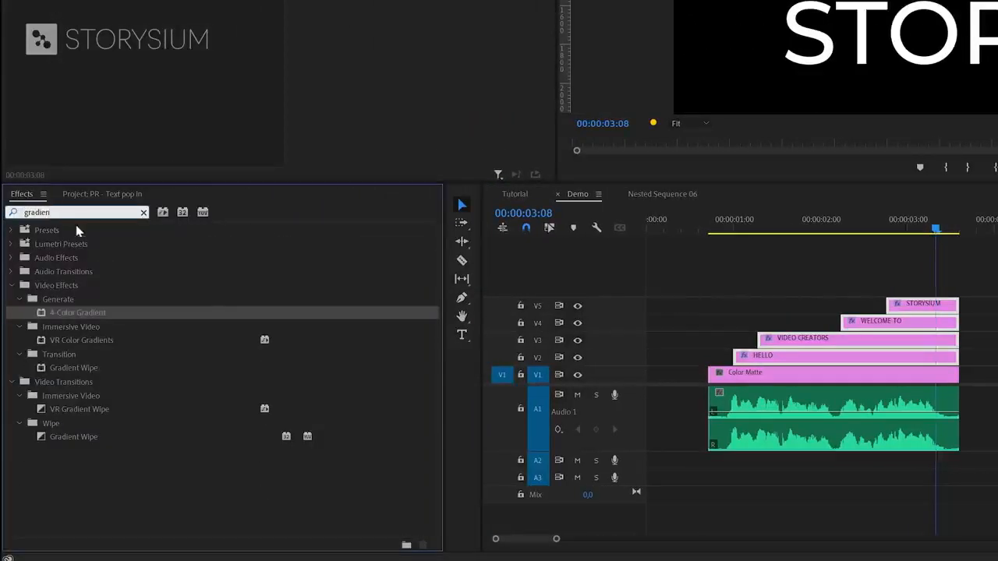
{"action": "left_click", "coordinate": [76, 309]}
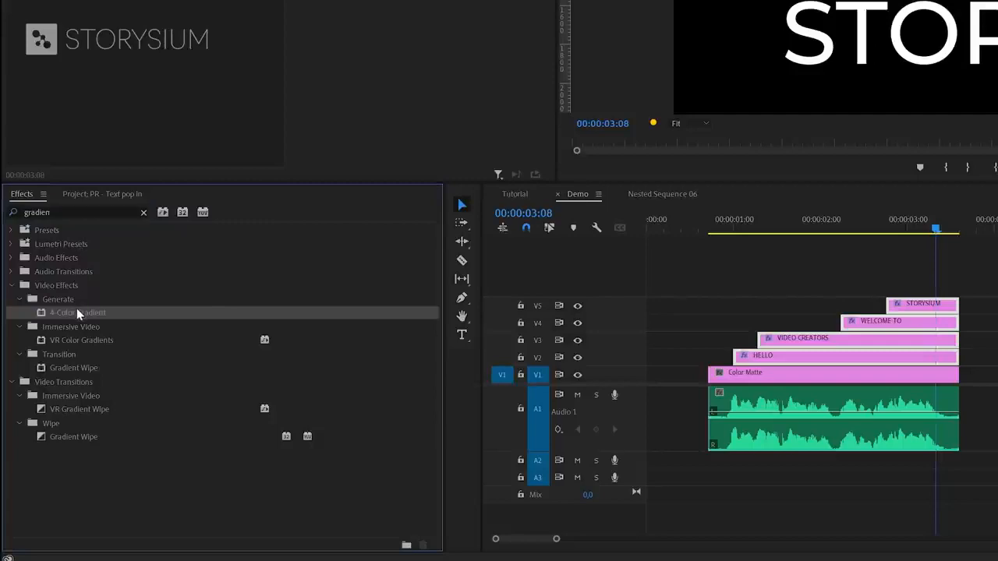
{"action": "left_click_drag", "start_coordinate": [68, 311], "coordinate": [761, 381]}
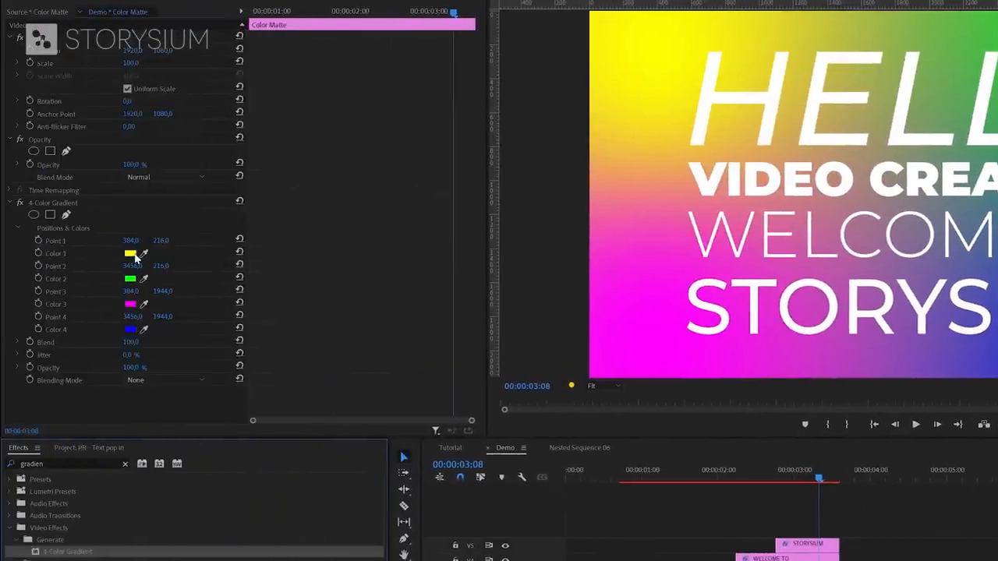
- Change the gradient's Color 1 from yellow to a deep blue
{"action": "left_click", "coordinate": [131, 253]}
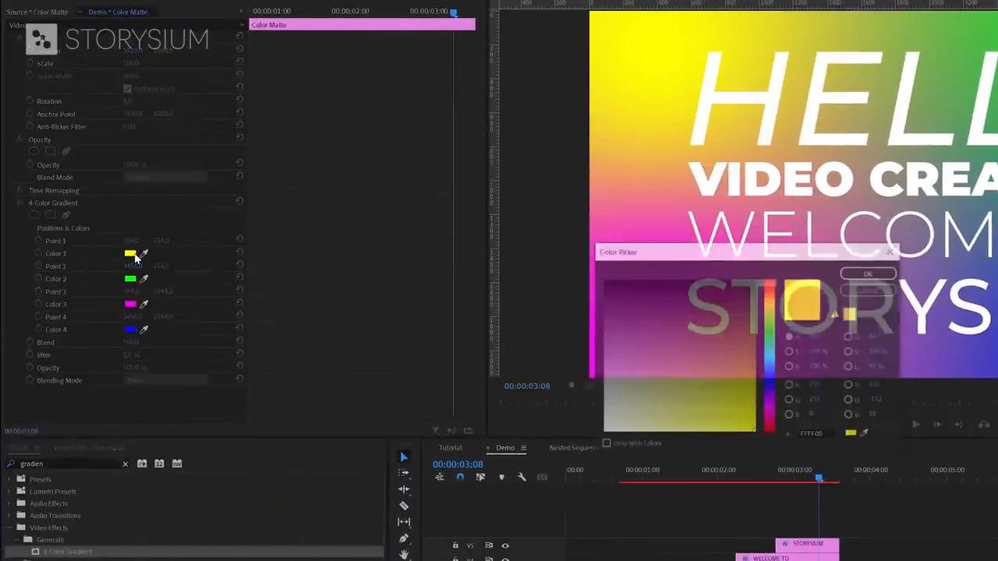
{"action": "mouse_move", "coordinate": [770, 364]}
{"action": "left_mouse_down"}
{"action": "mouse_move", "coordinate": [753, 359]}
{"action": "mouse_move", "coordinate": [755, 369]}
{"action": "left_mouse_up"}
{"action": "left_click", "coordinate": [873, 272]}
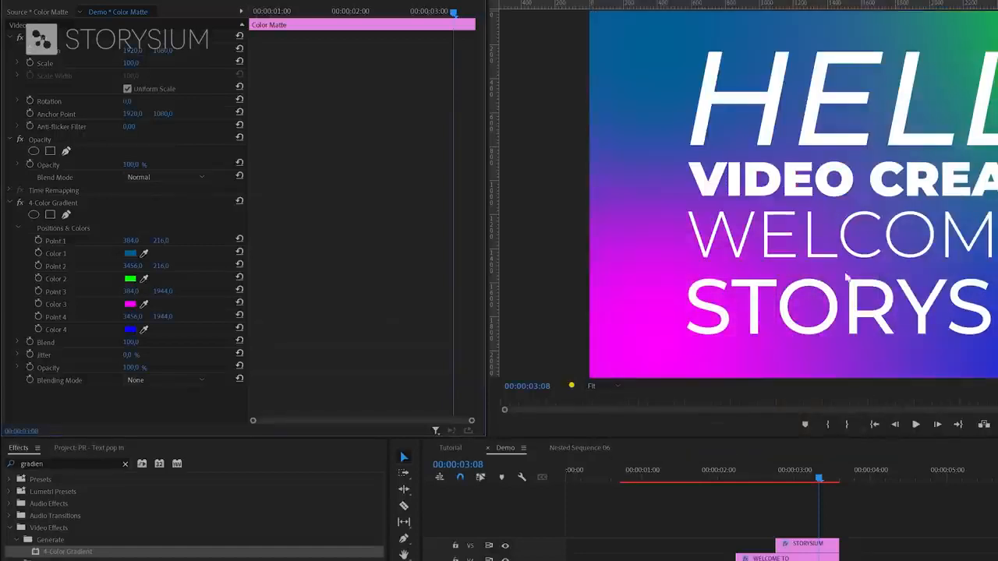